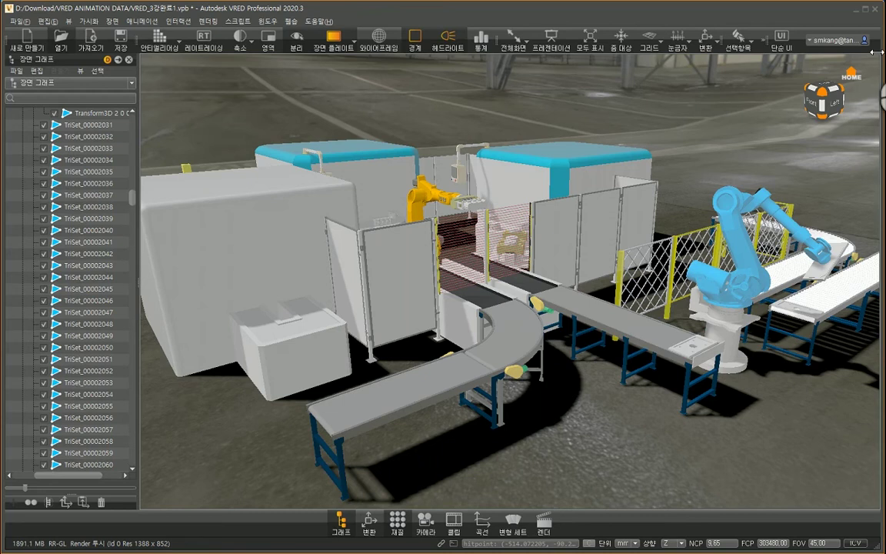
- Switch to File Explorer and drop the desktop image 단군로고.png onto the side face of the large white enclosure in the scene
scroll(400, 253, "up", 5)
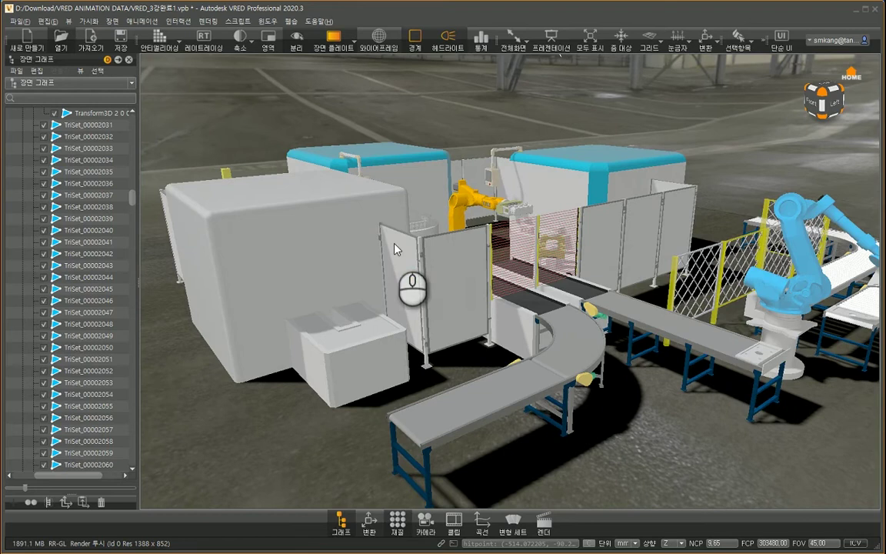
middle_click_drag(391, 259, 474, 258)
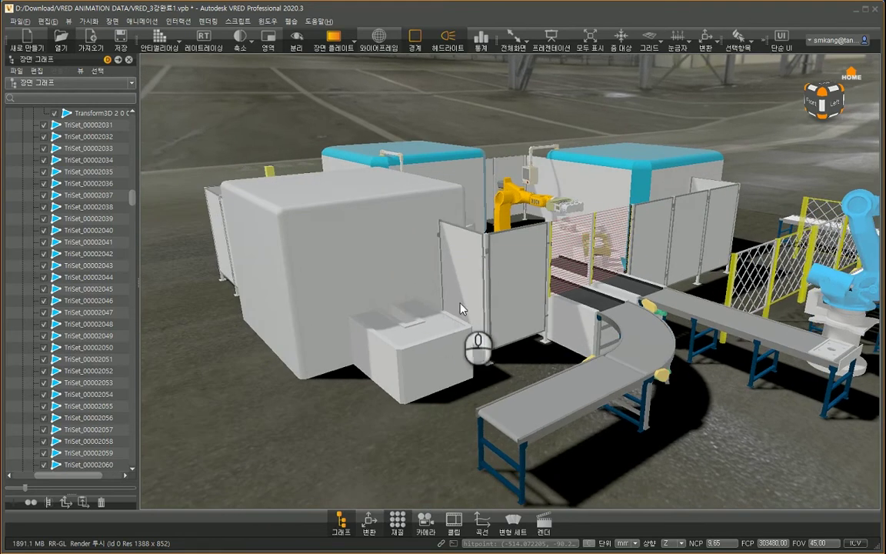
left_click_drag(461, 307, 410, 281)
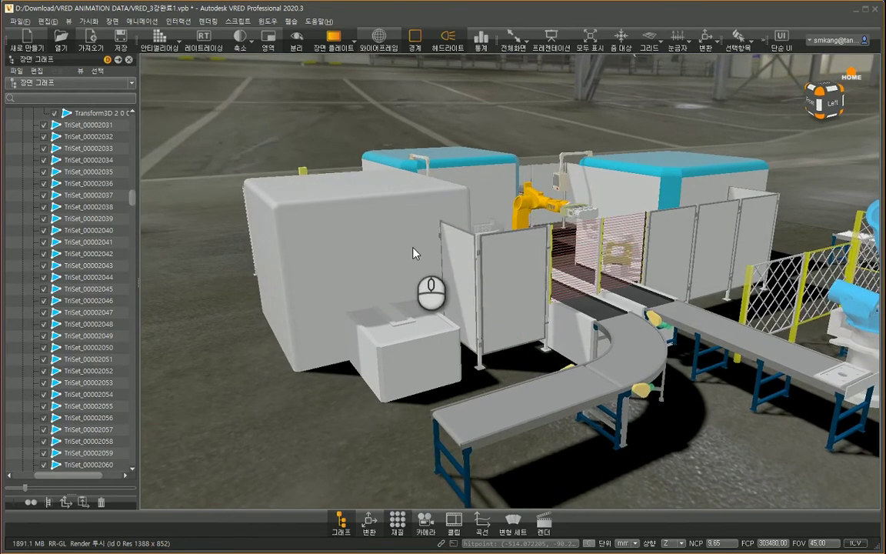
scroll(419, 269, "up", 2)
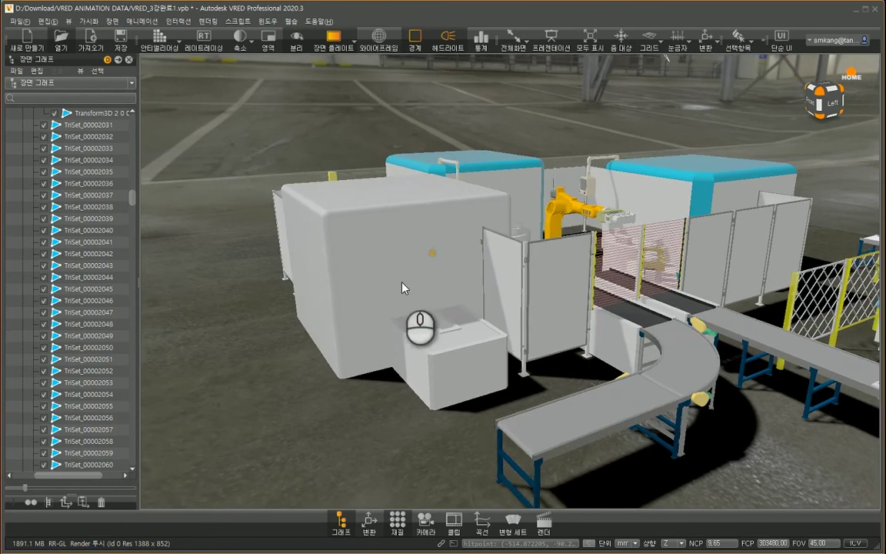
left_click_drag(405, 287, 473, 283)
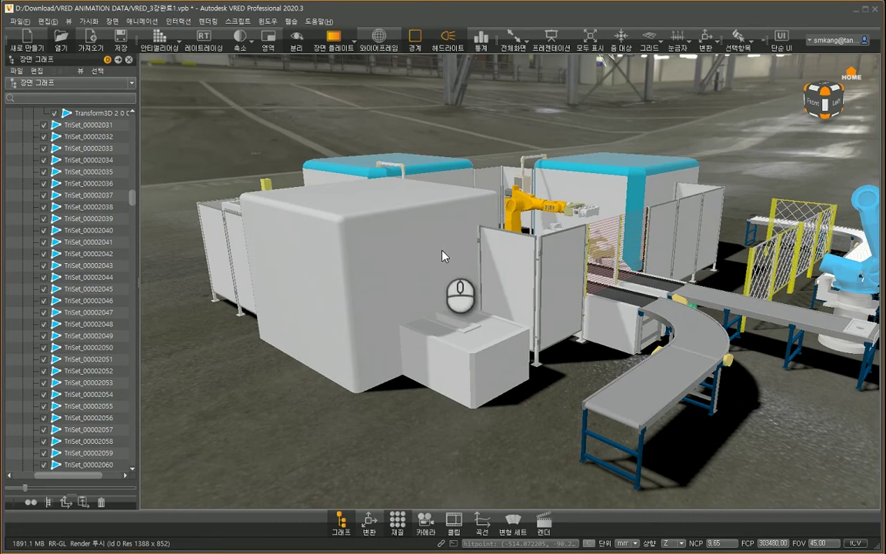
key("alt+Tab")
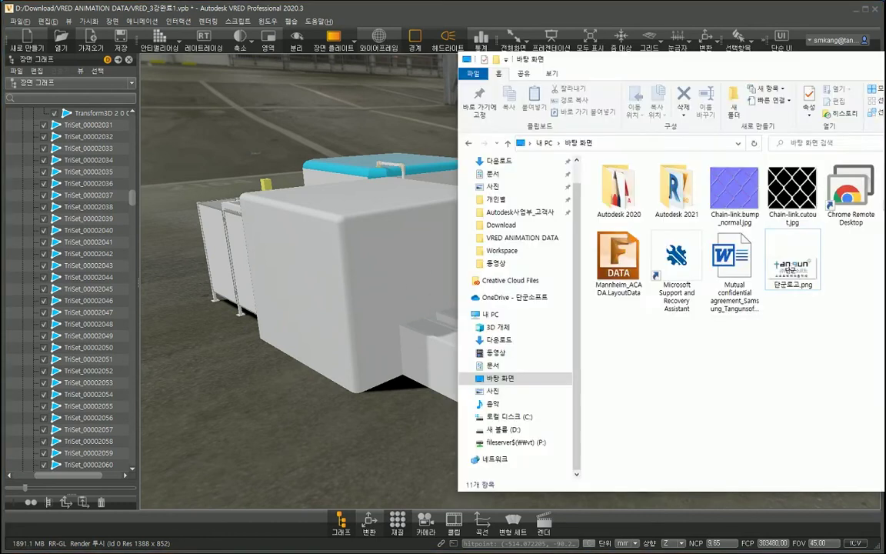
left_click(795, 272)
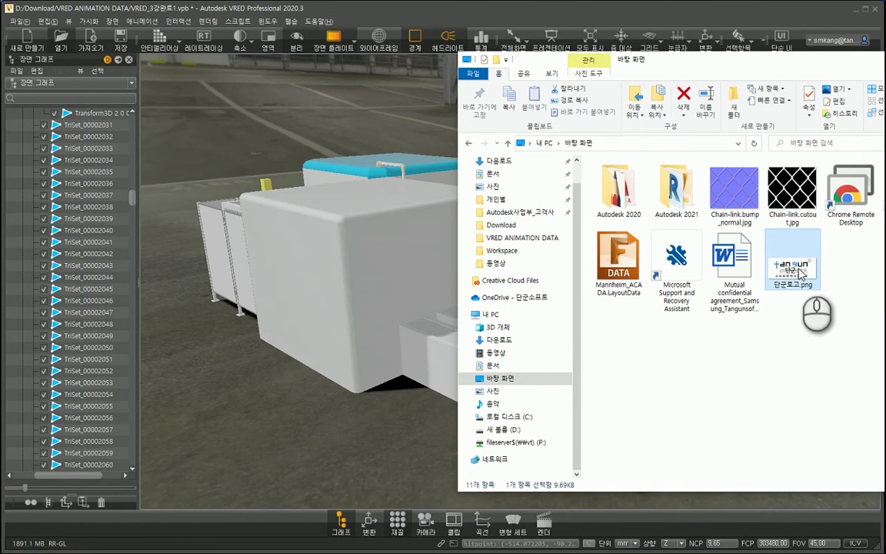
left_click(802, 270)
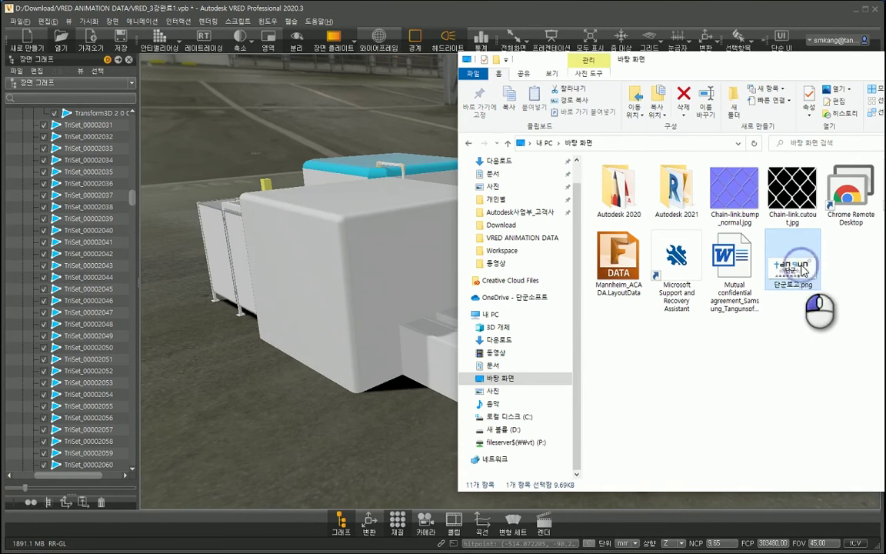
left_click_drag(800, 269, 394, 269)
left_click(394, 197)
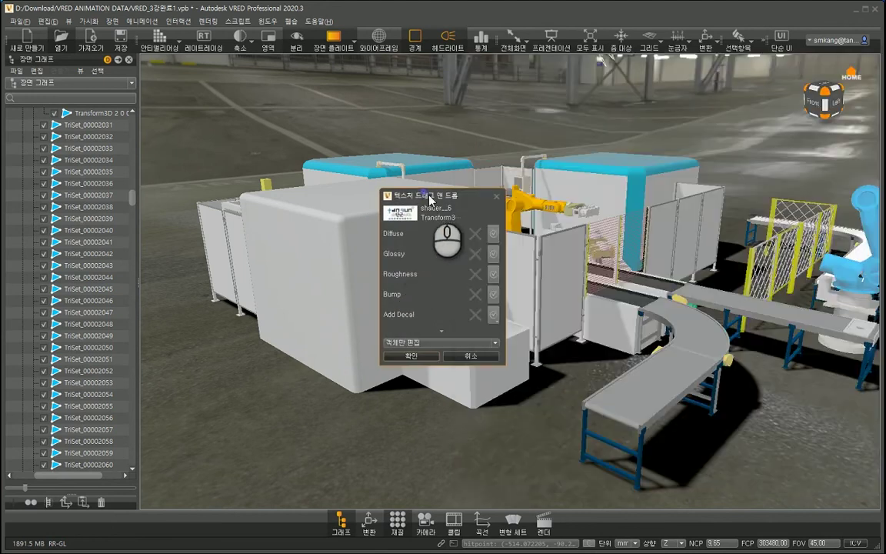
- Apply the dropped image as a decal with the option 객체에 추가 (add to object) and confirm
left_click_drag(454, 198, 579, 143)
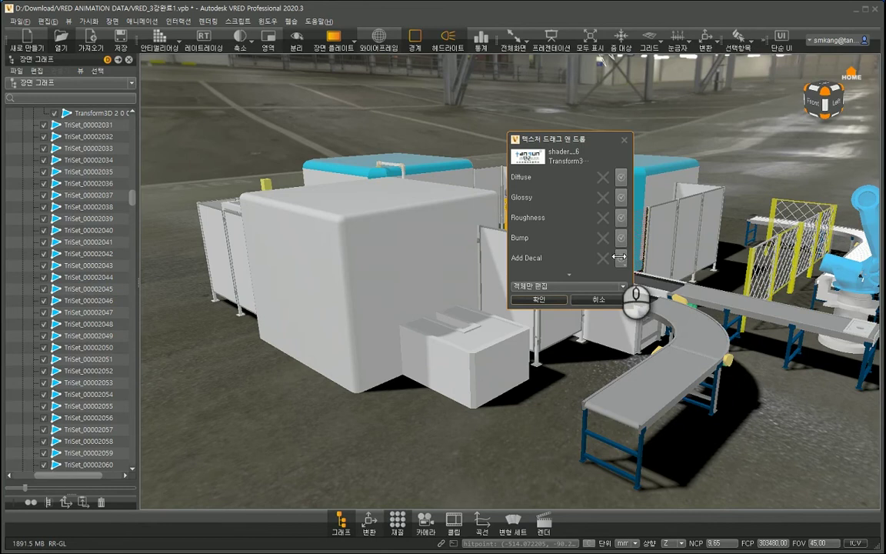
left_click(621, 257)
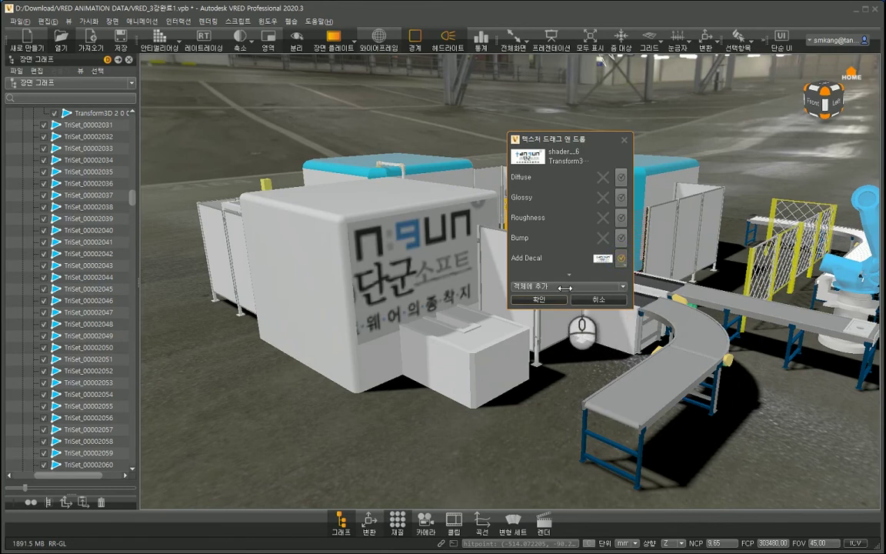
left_click(564, 287)
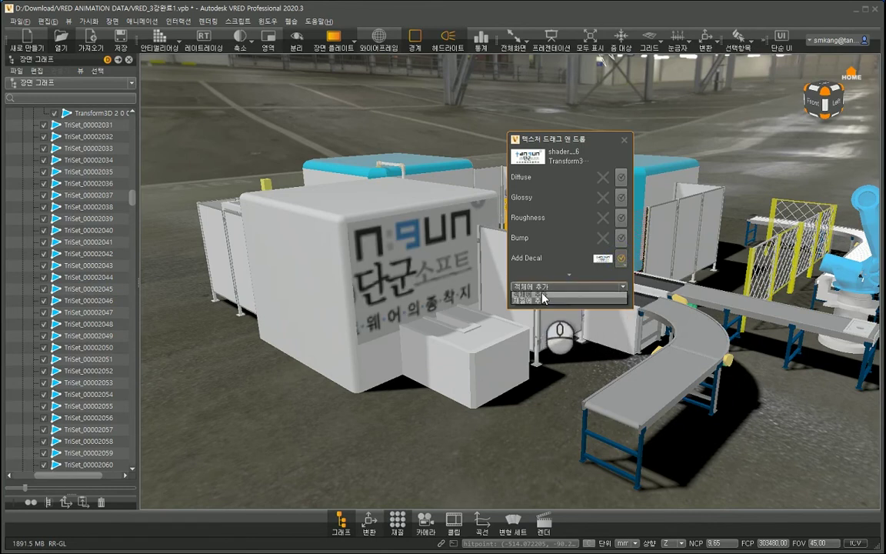
left_click(541, 296)
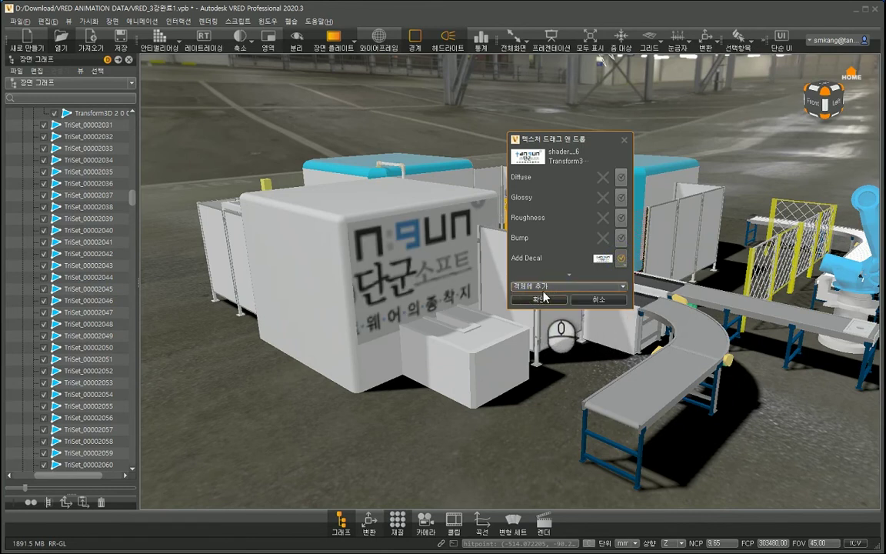
left_click(539, 300)
- Shrink the decal's planar projection to fit within the enclosure's side face and move it to the upper part of that face
scroll(415, 361, "up", 3)
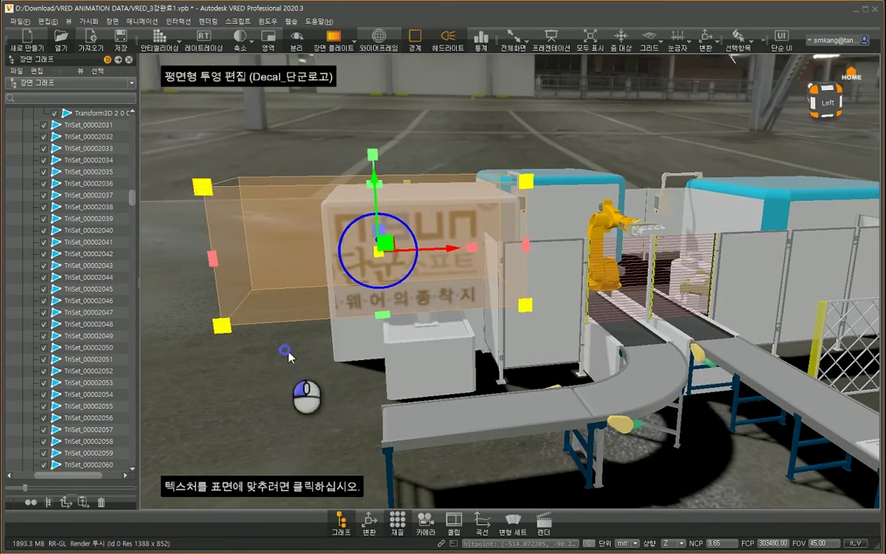
left_click_drag(287, 352, 397, 358)
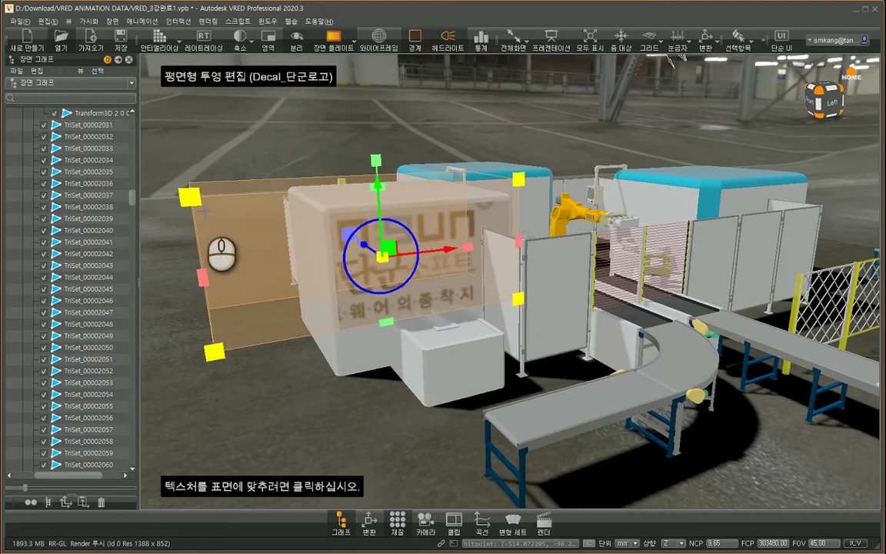
left_click(264, 222)
left_click_drag(264, 222, 356, 251)
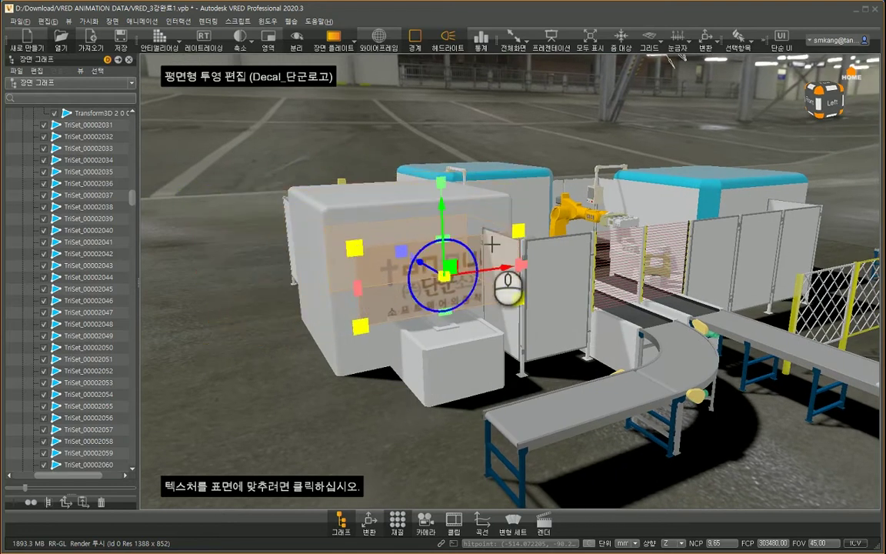
left_click_drag(521, 228, 493, 257)
left_click_drag(429, 214, 422, 168)
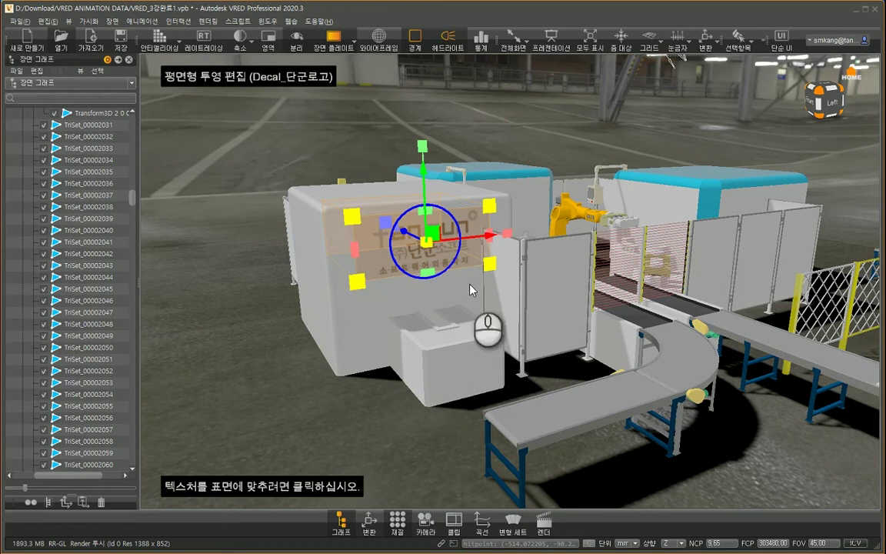
- Open the material editor and show the diffuse texture projection settings of the material Decal_단군로고
left_click(397, 523)
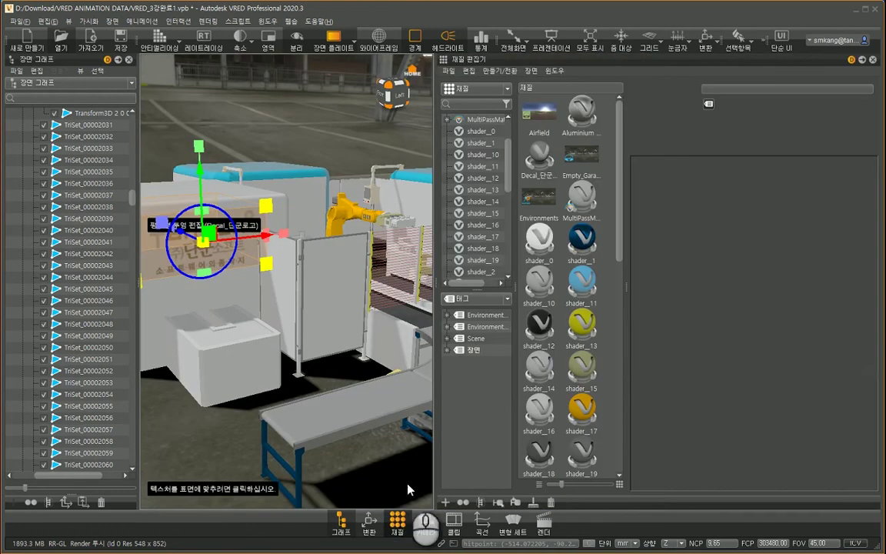
left_click(546, 161)
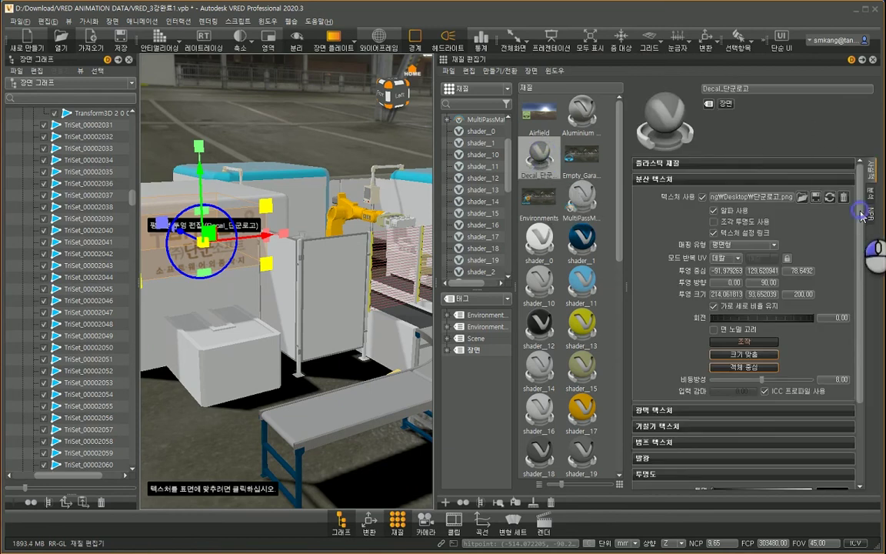
left_click_drag(862, 216, 862, 236)
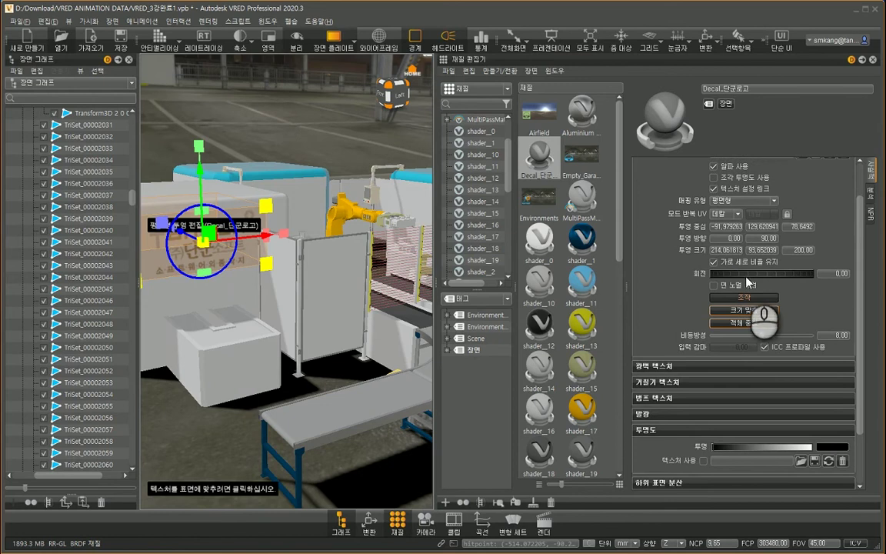
- Try a decal rotation of 5.00 and reset the rotation to 0
left_click_drag(746, 278, 723, 256)
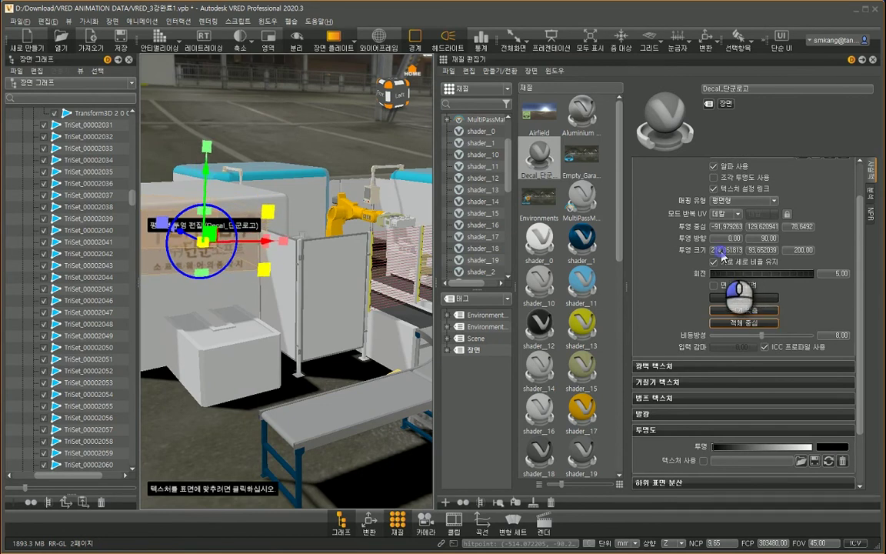
left_click(720, 251)
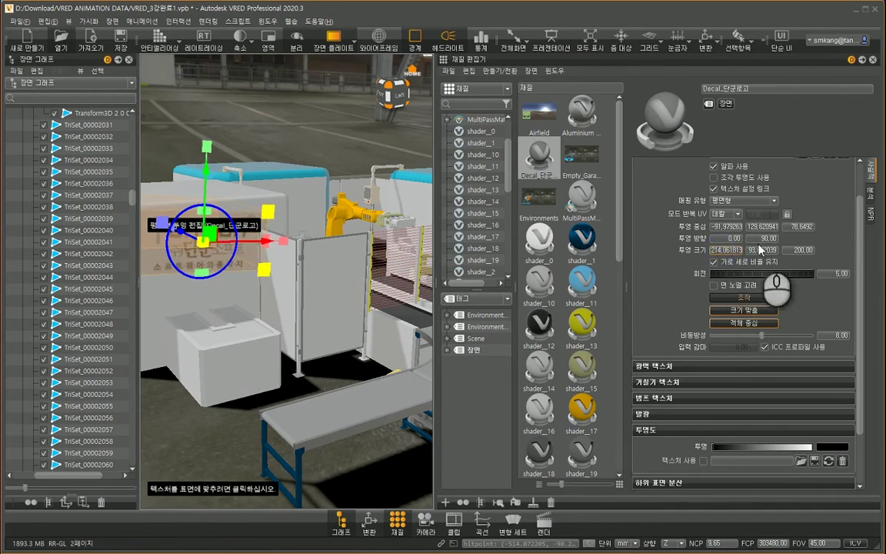
left_click(830, 273)
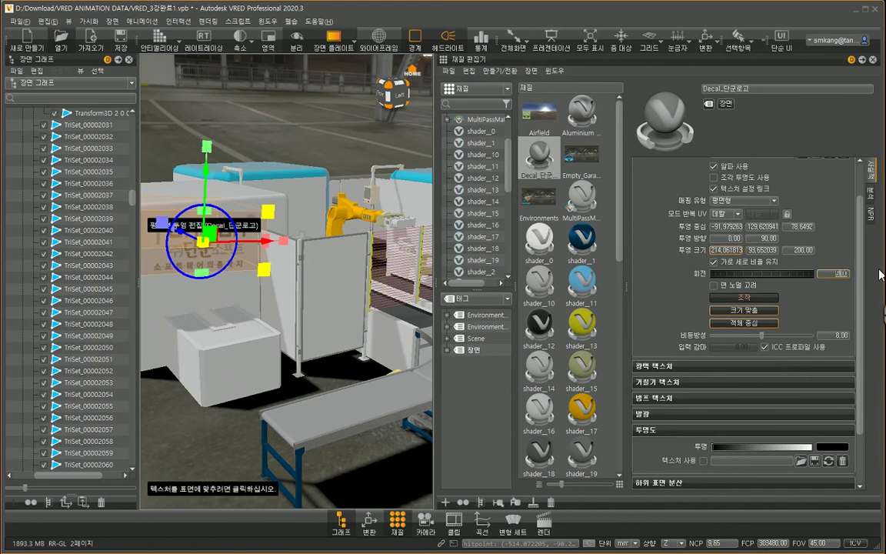
type("0")
key("Return")
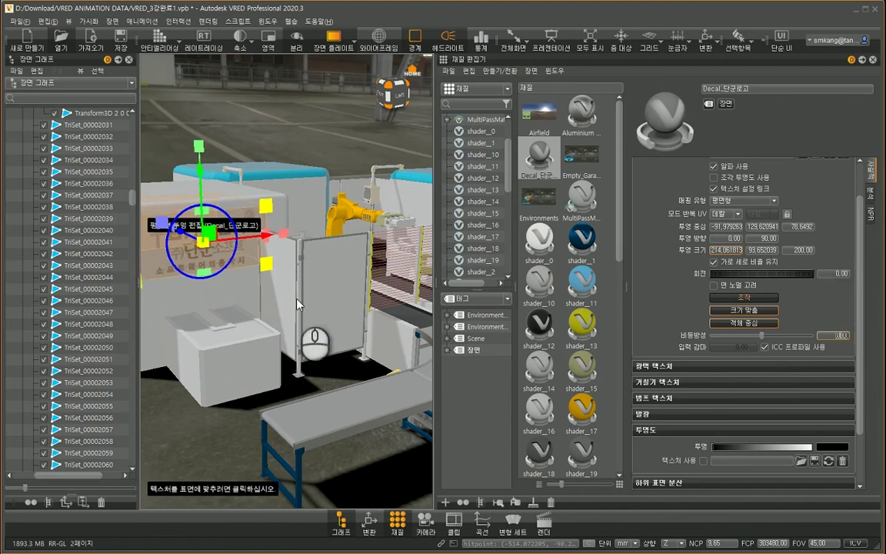
- Scale the decal projection down to about 186 by 81 and turn off its manipulator
left_click_drag(266, 269, 299, 250)
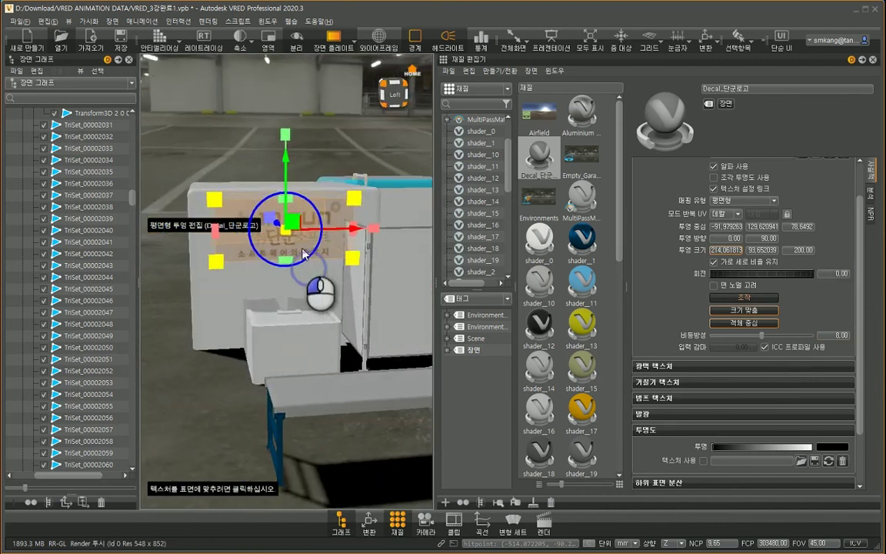
left_click(351, 199)
left_click_drag(351, 199, 355, 232)
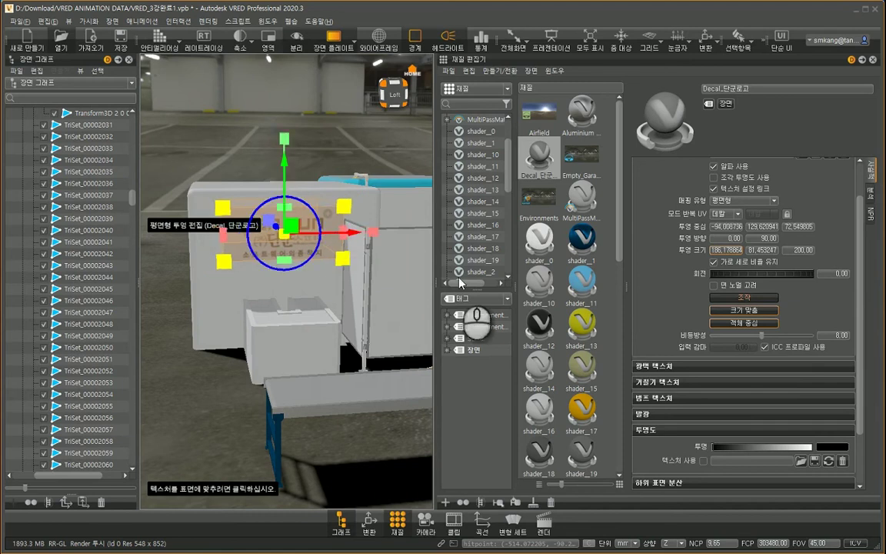
left_click(744, 298)
- Enable a transparency texture for the decal material and load 단군로고.png from the desktop into it
left_click_drag(275, 290, 317, 359)
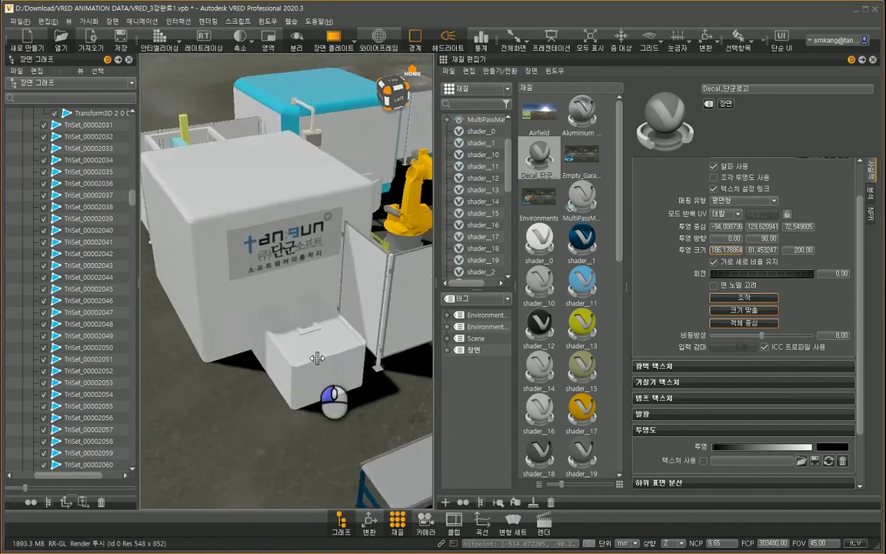
scroll(259, 245, "up", 3)
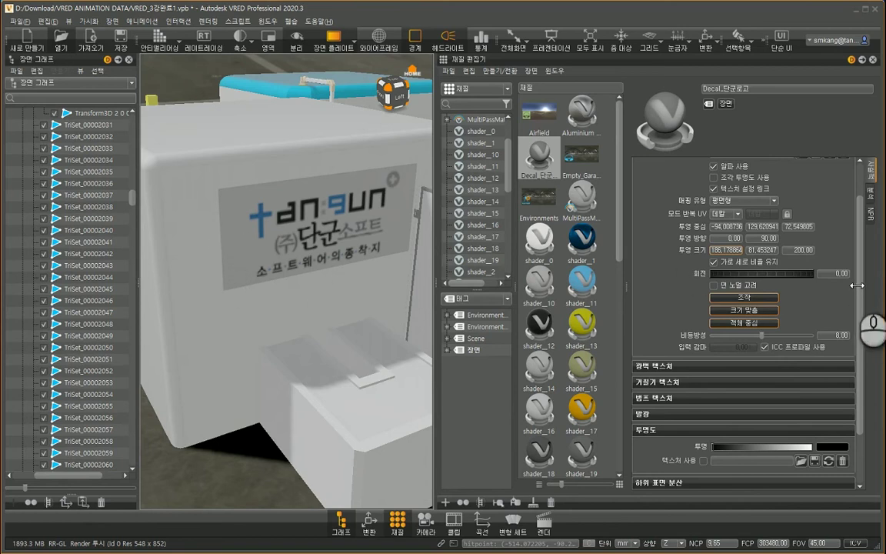
left_click_drag(859, 270, 869, 354)
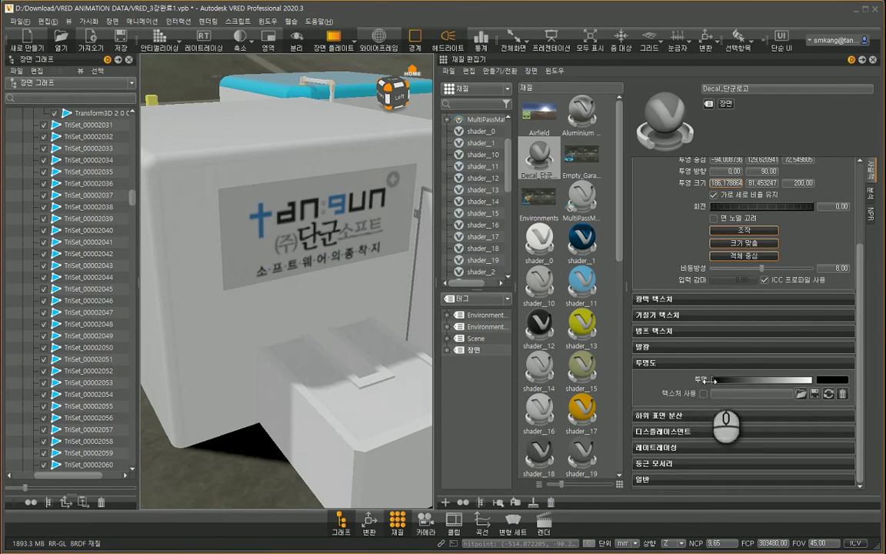
left_click_drag(706, 379, 681, 375)
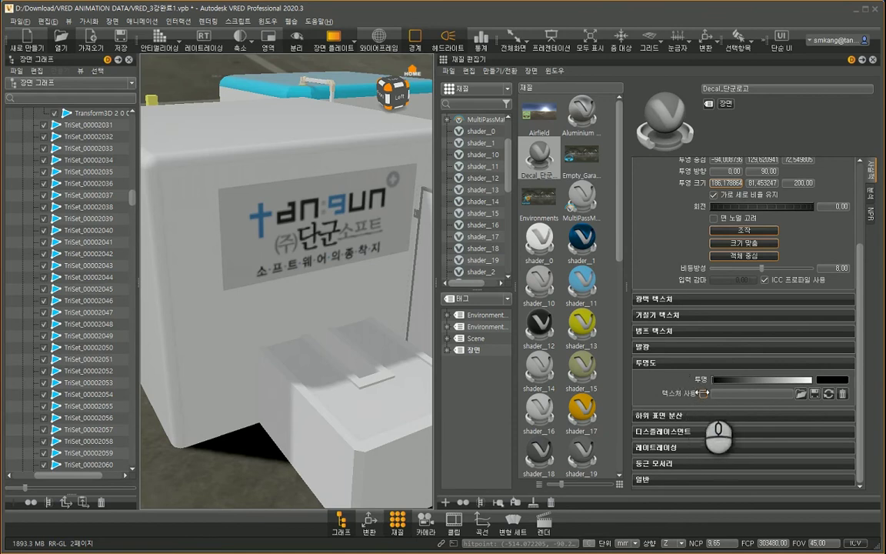
left_click(702, 393)
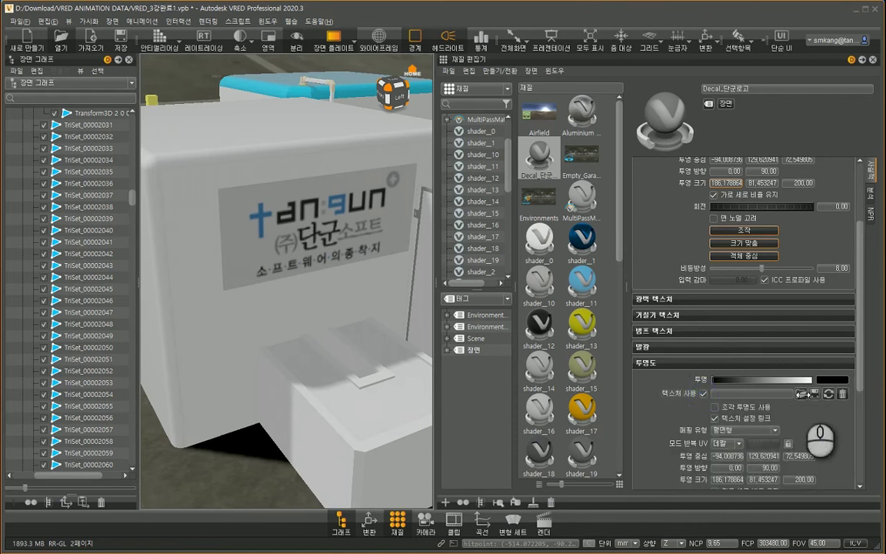
left_click(800, 393)
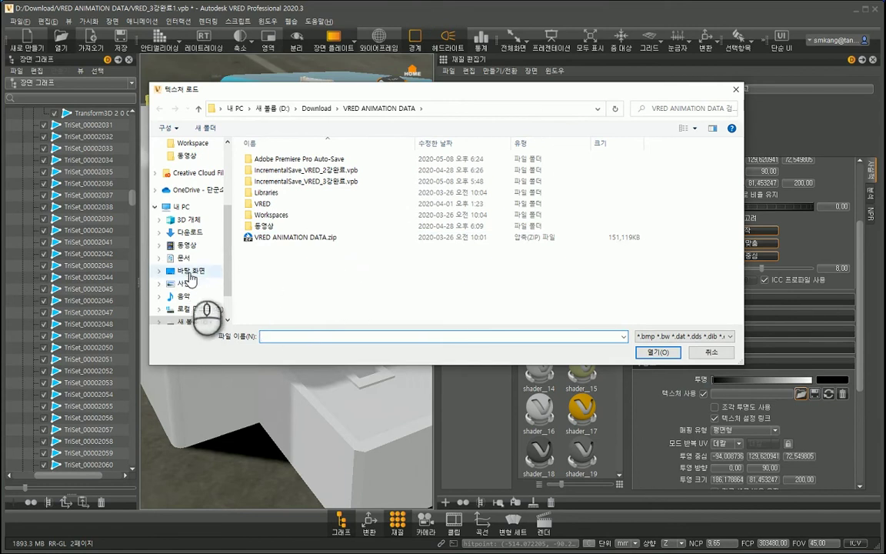
left_click(190, 270)
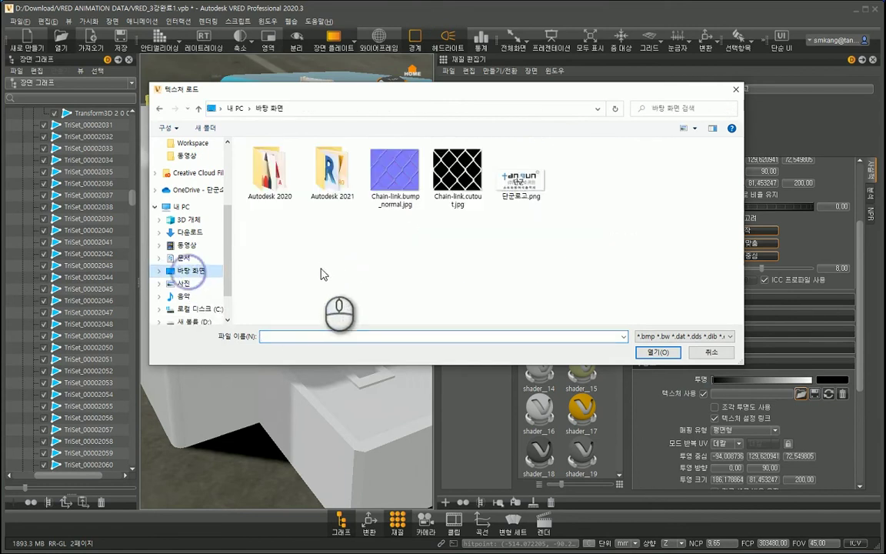
double_click(523, 185)
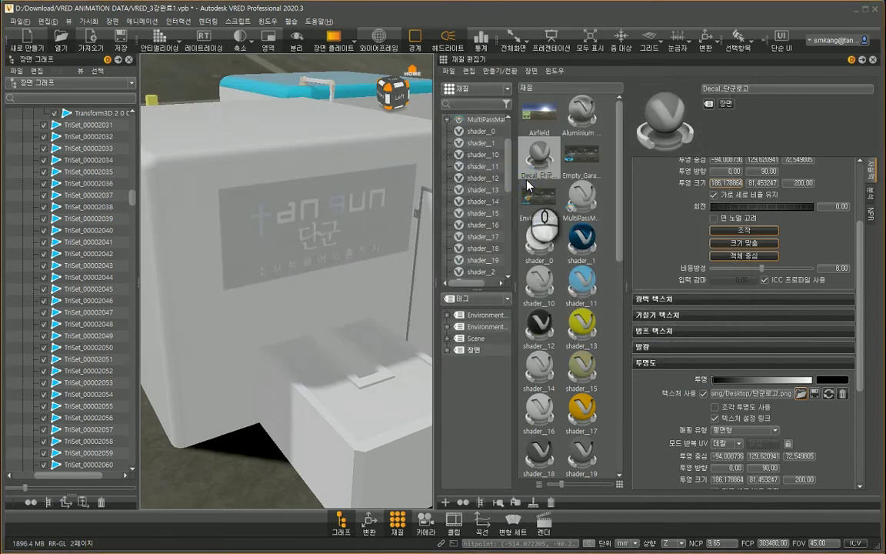
scroll(860, 237, "down", 5)
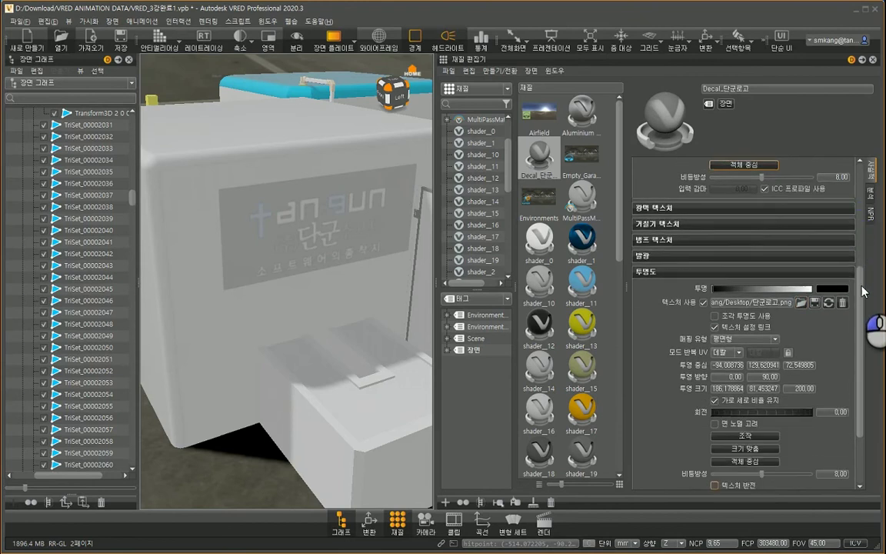
- Invert the transparency texture of the decal material and check the logo on the white enclosure
left_click_drag(284, 310, 329, 233)
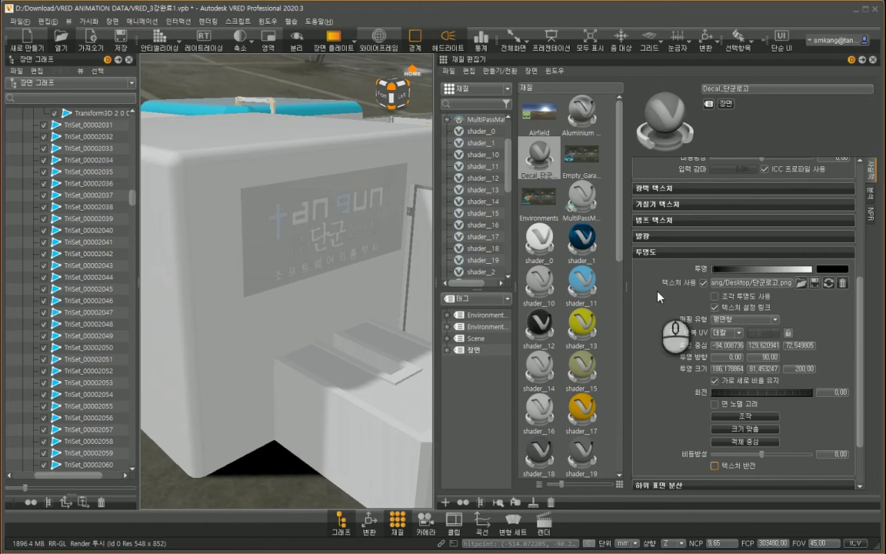
scroll(859, 285, "down", 3)
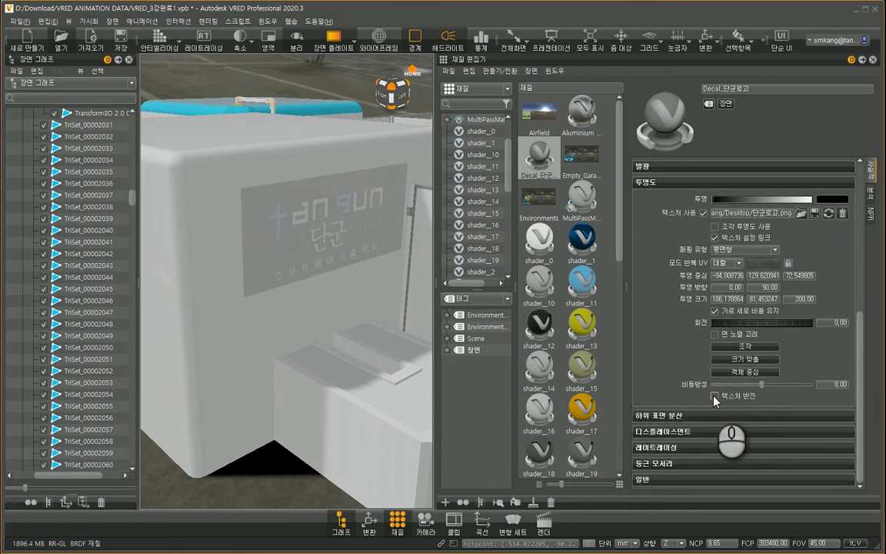
left_click(714, 397)
left_click_drag(254, 265, 327, 312)
right_click_drag(326, 298, 316, 278)
left_click_drag(318, 267, 328, 244)
right_click_drag(319, 222, 316, 257)
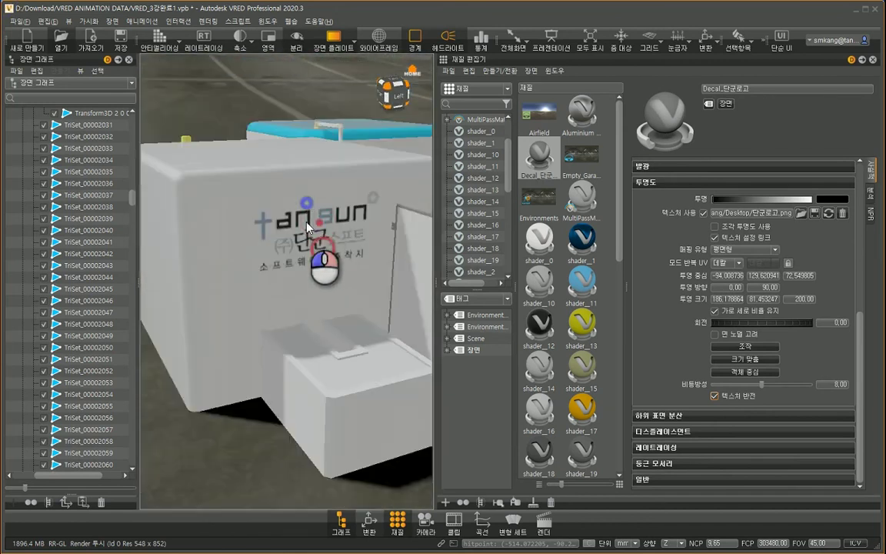
mouse_move(317, 257)
left_mouse_down()
mouse_move(320, 282)
mouse_move(229, 282)
mouse_move(271, 237)
mouse_move(324, 276)
mouse_move(297, 237)
mouse_move(307, 310)
mouse_move(307, 286)
mouse_move(258, 273)
mouse_move(339, 323)
mouse_move(292, 325)
mouse_move(288, 246)
mouse_move(302, 254)
left_mouse_up()
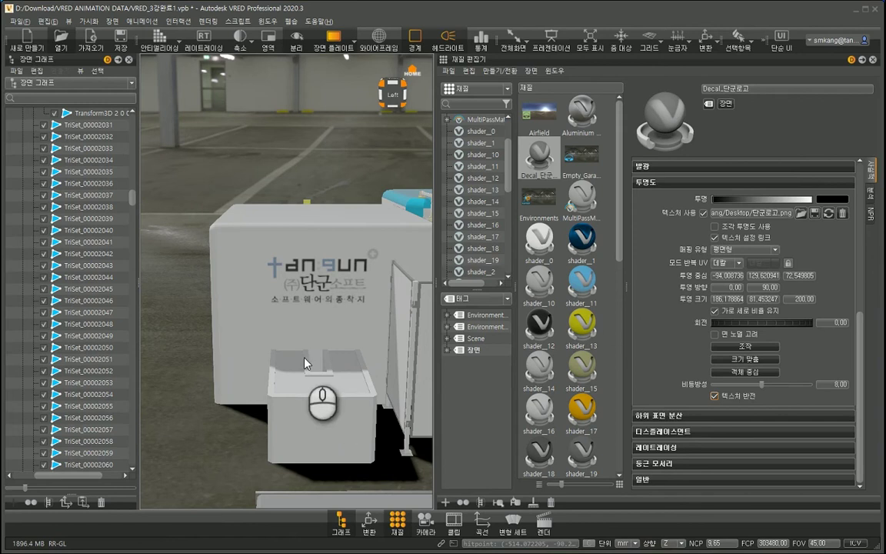
- Select the white fence panel beside the conveyor line
middle_click_drag(338, 307, 235, 310)
right_click_drag(235, 309, 332, 250)
middle_click_drag(371, 294, 254, 286)
left_click_drag(252, 283, 324, 278)
left_click(319, 276, "shift")
right_click_drag(314, 242, 340, 336)
middle_click_drag(343, 287, 332, 306)
mouse_move(332, 306)
right_mouse_down()
mouse_move(332, 298)
mouse_move(332, 307)
right_mouse_up()
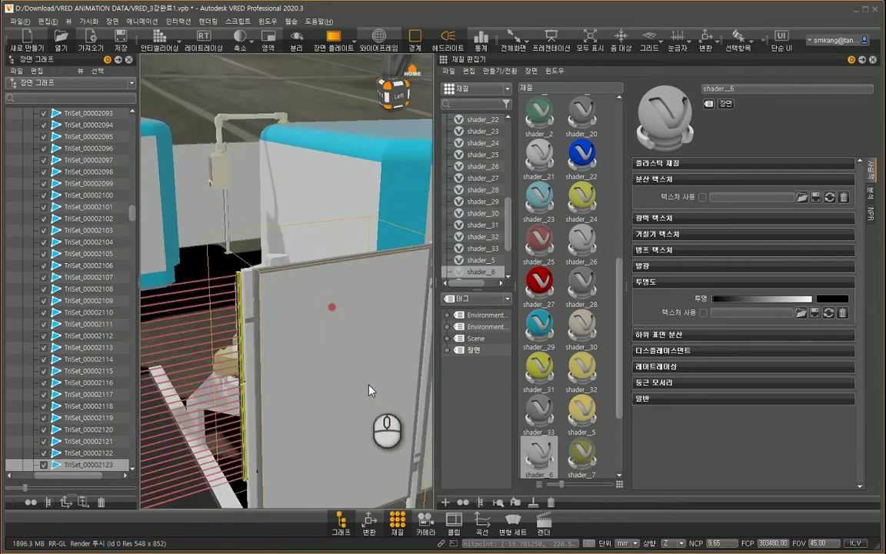
middle_click_drag(332, 307, 312, 297)
right_click_drag(297, 301, 323, 288)
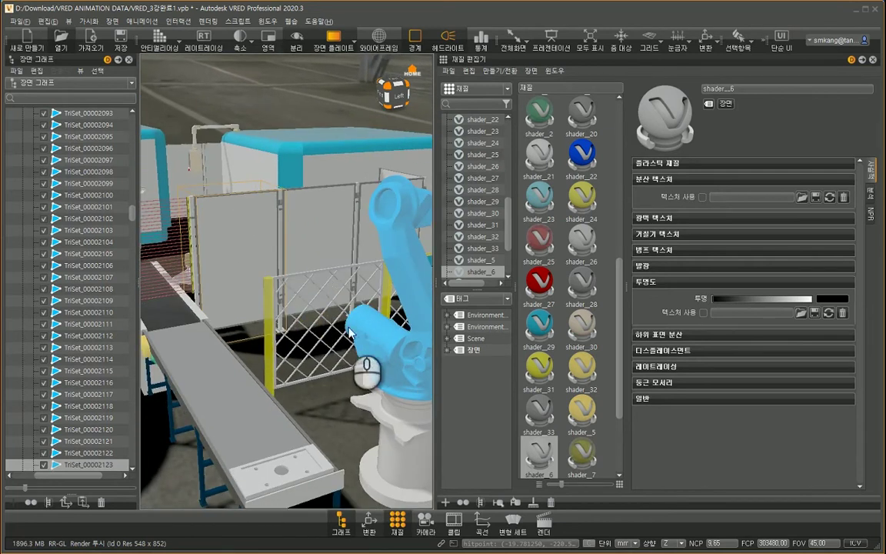
middle_click_drag(239, 250, 257, 266)
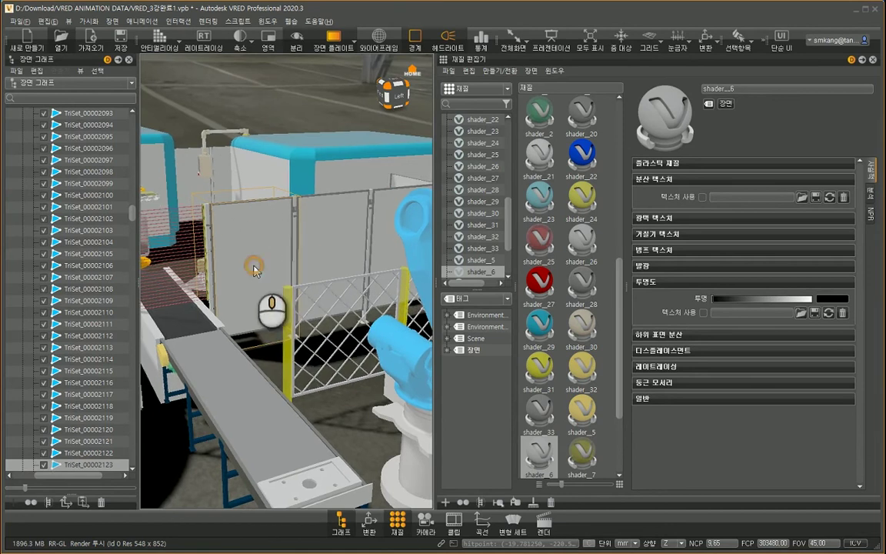
- Isolate the selected fence panel briefly and restore the full scene
key("i")
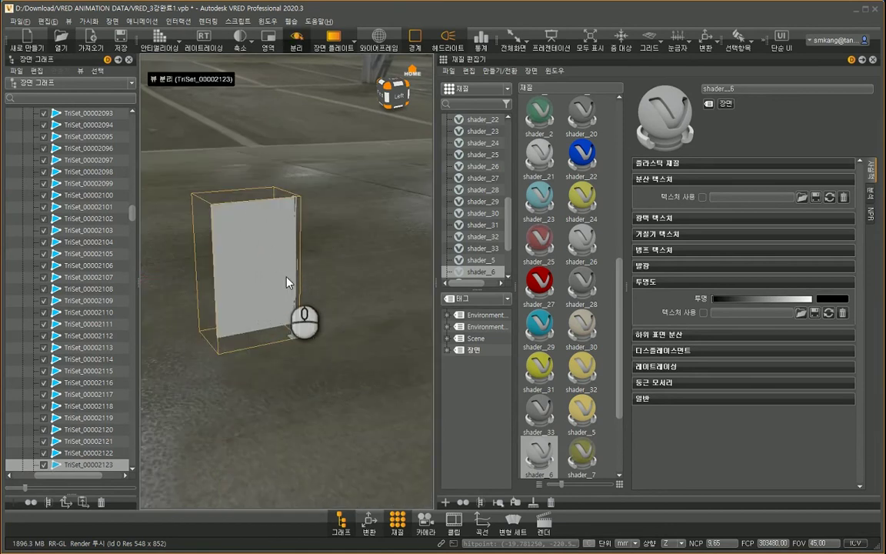
middle_click_drag(287, 258, 299, 266)
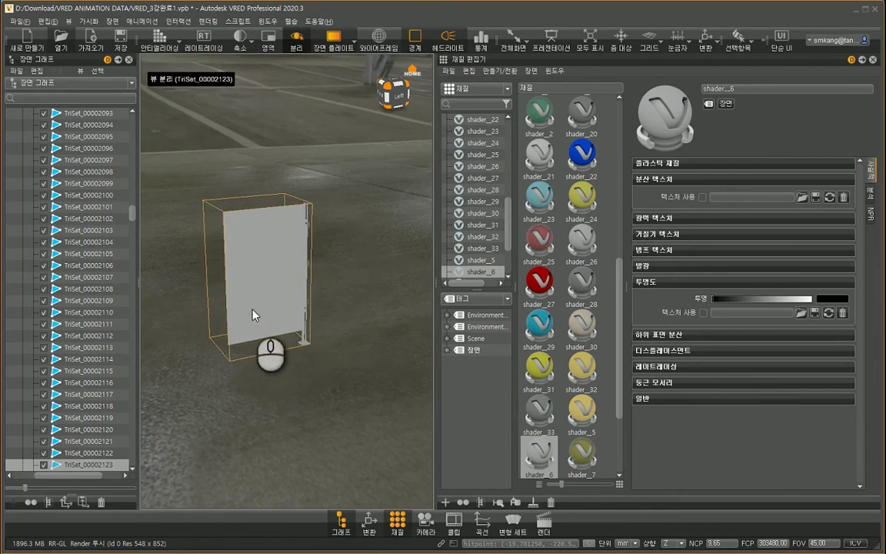
middle_click_drag(292, 263, 298, 253)
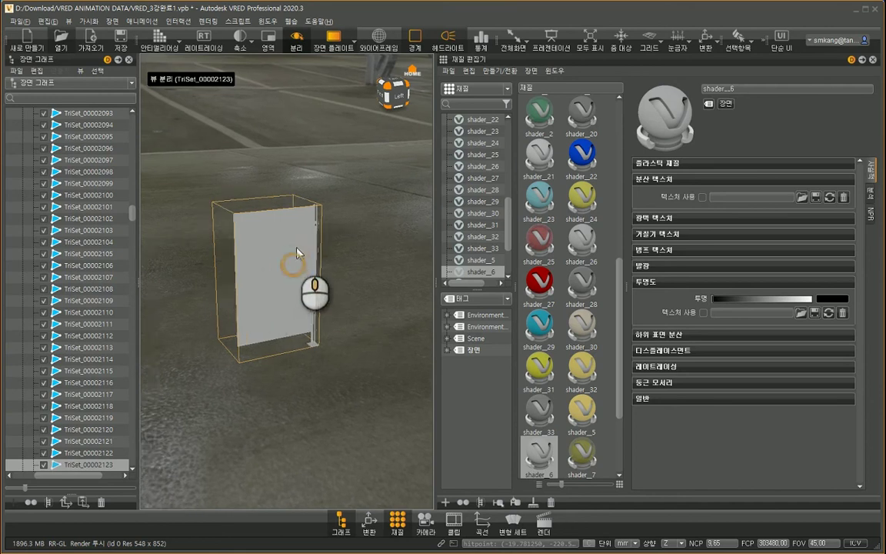
key("i")
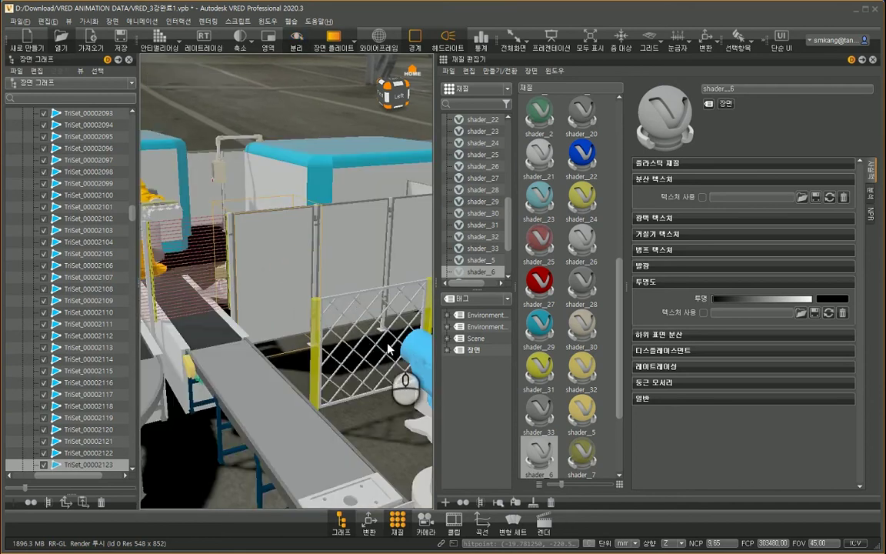
- Isolate the selected fence panel in the view and inspect its plate and post up close
left_click_drag(300, 277, 276, 294)
right_click_drag(274, 280, 270, 270)
middle_click_drag(334, 287, 306, 321)
key("i")
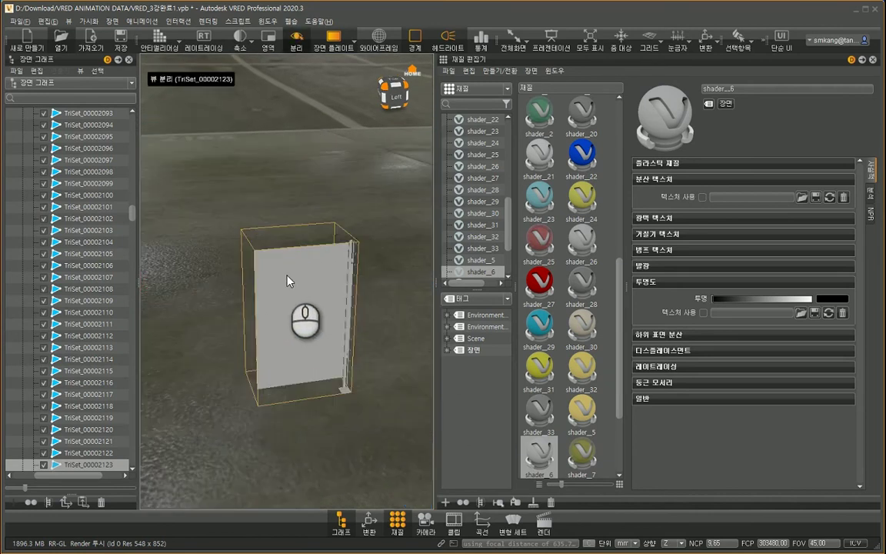
left_click_drag(329, 322, 339, 298)
right_click_drag(339, 303, 371, 238)
left_click_drag(371, 238, 299, 286)
scroll(100, 440, "down", 1)
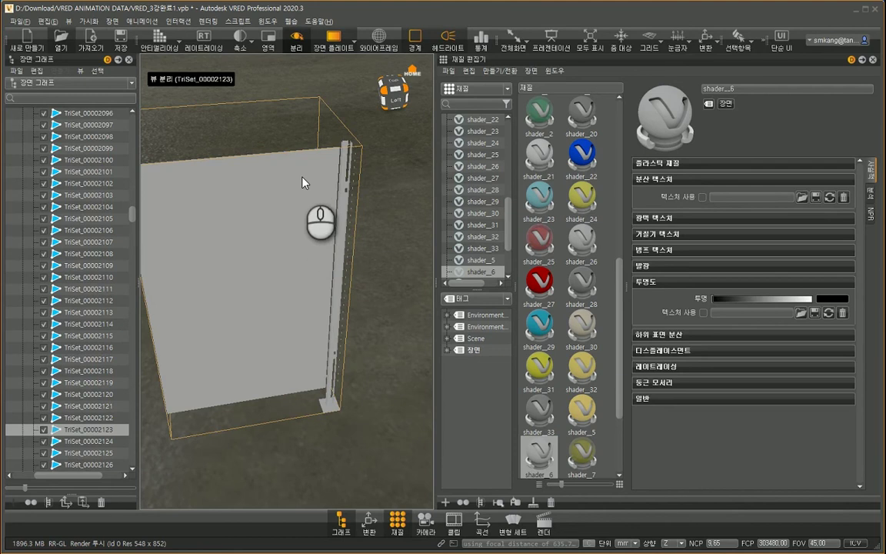
left_click_drag(332, 259, 346, 256)
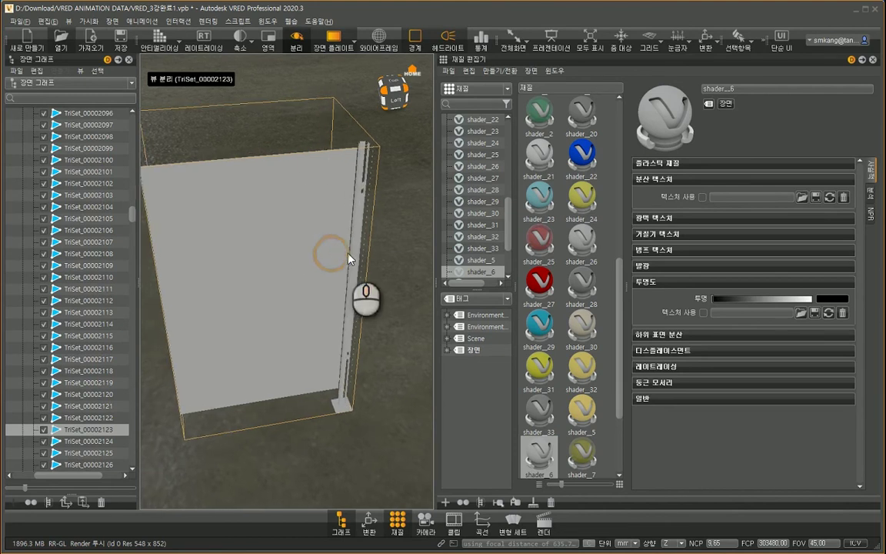
- Open the geometry editor, separate the fence panel into individual objects at a split angle of 179.00, and expand the resulting group
left_click(113, 20)
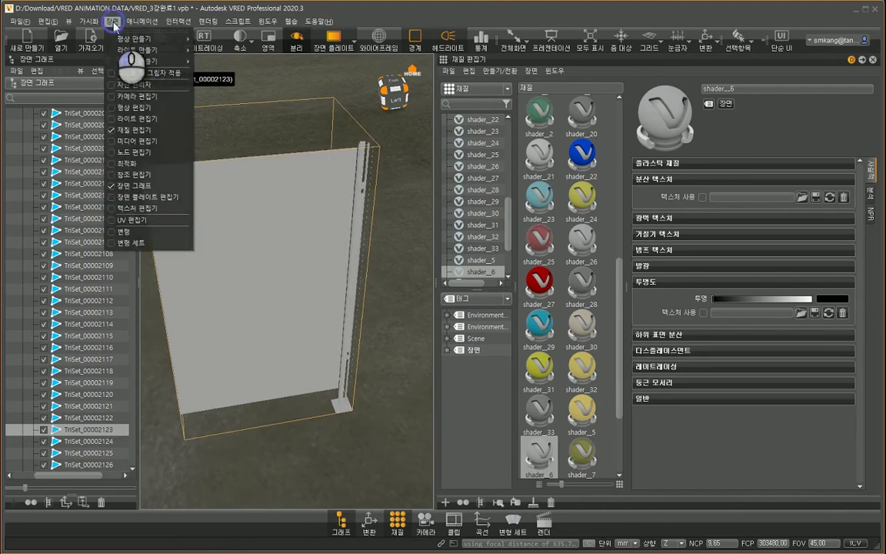
left_click(139, 109)
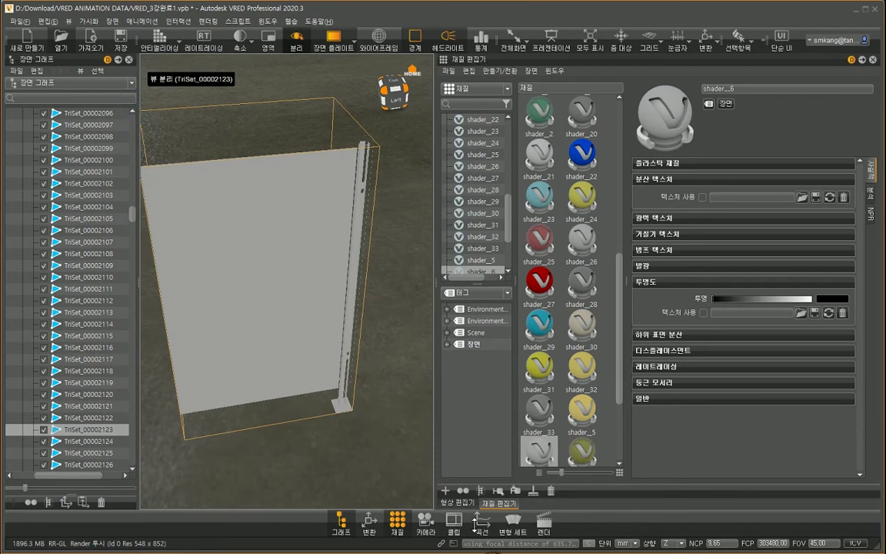
left_click(456, 503)
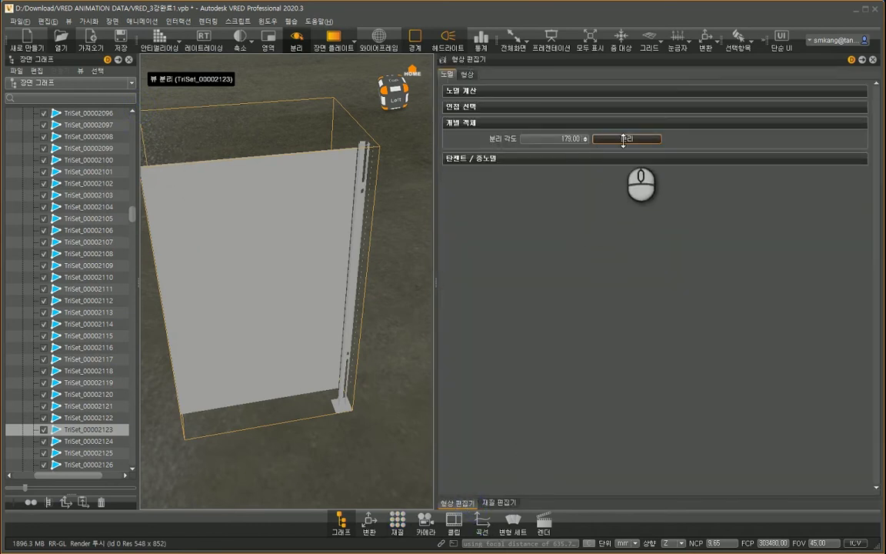
left_click(626, 139)
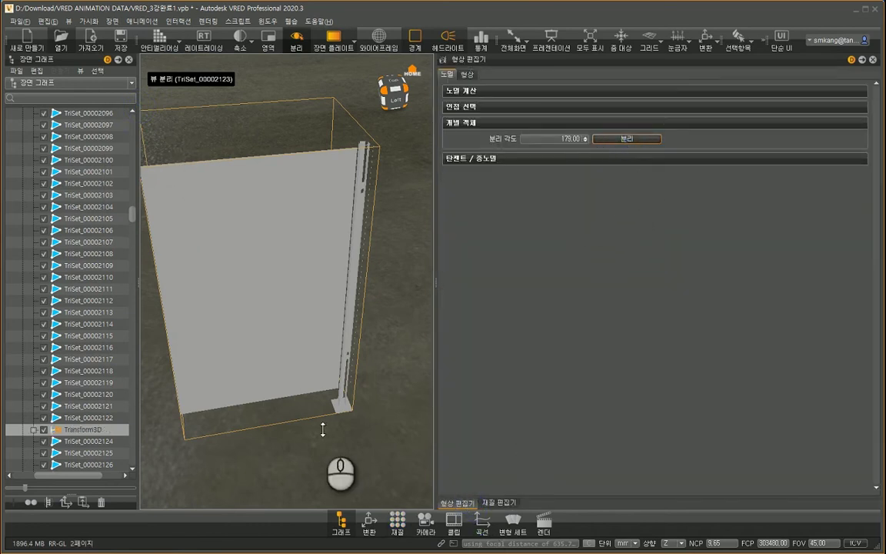
left_click(31, 430)
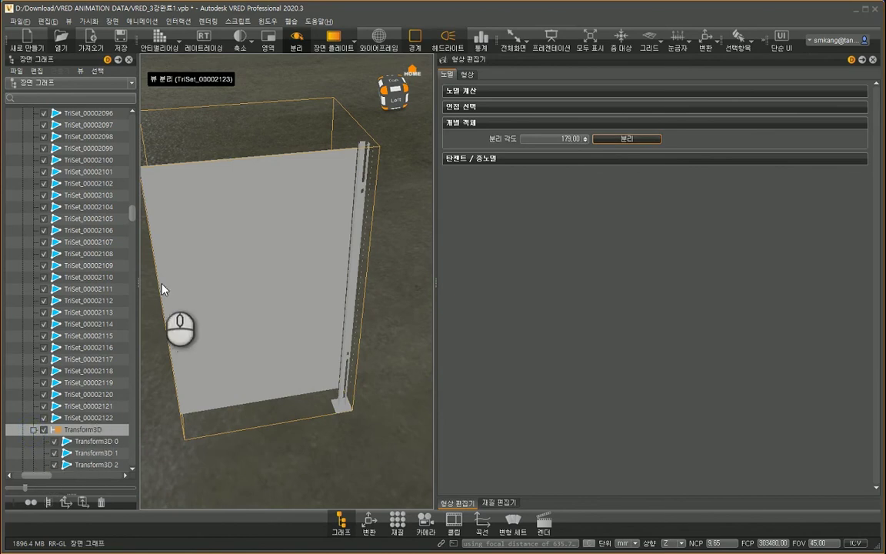
- Select the flat plate Transform3D 0 from the separated fence panel and isolate it in the view
left_click(390, 246)
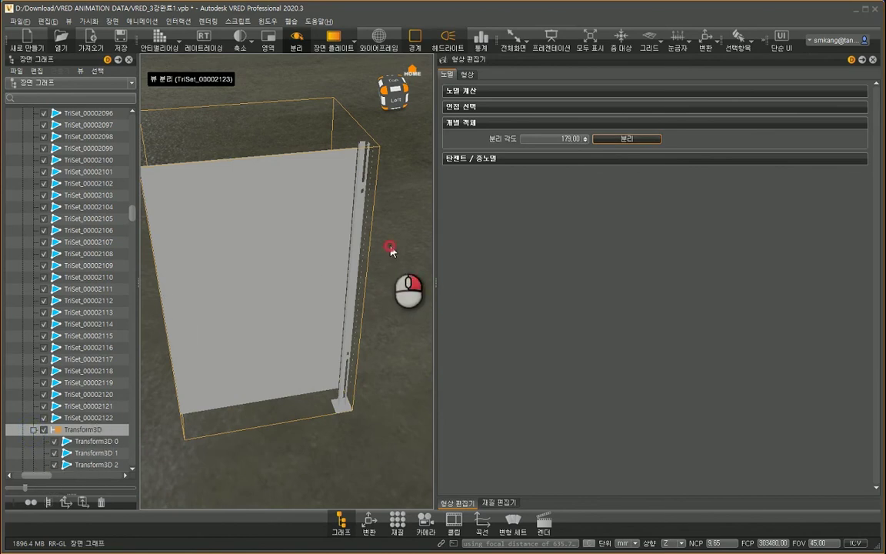
left_click(287, 207)
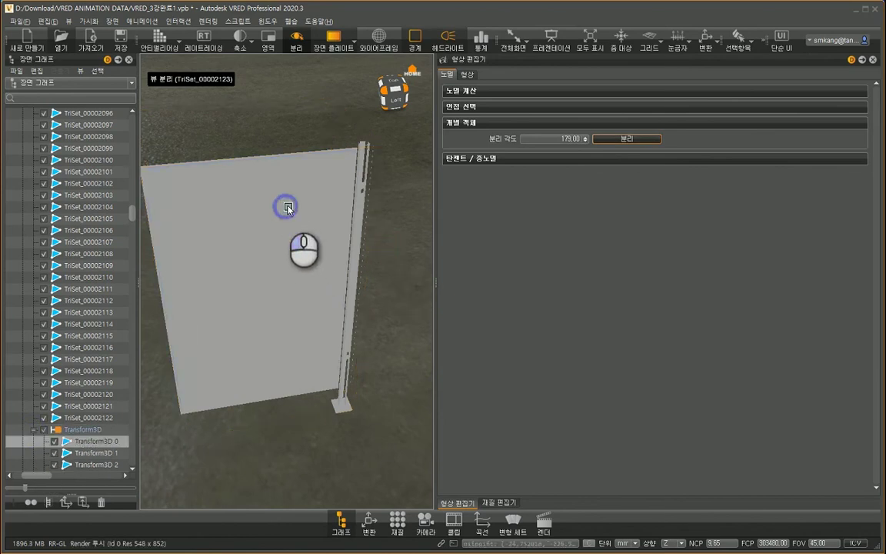
left_click(85, 429)
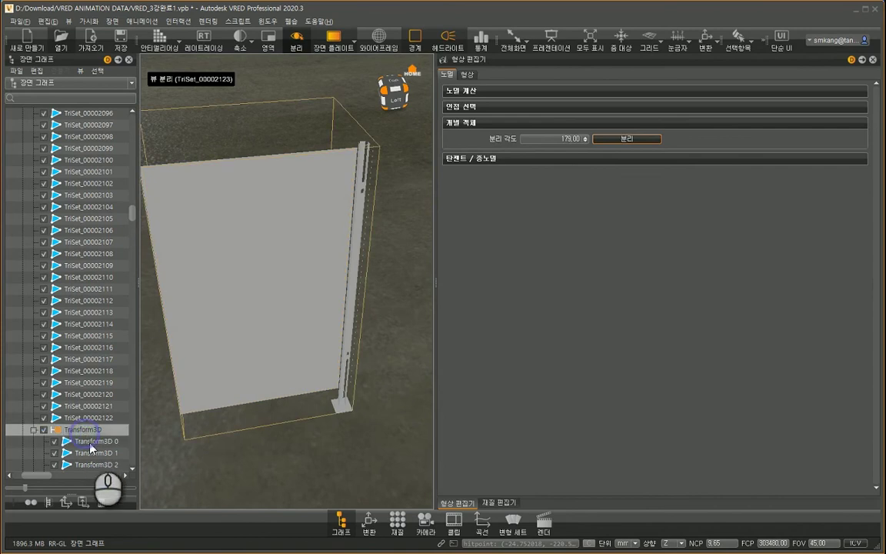
left_click(94, 442)
left_click_drag(286, 355, 574, 180)
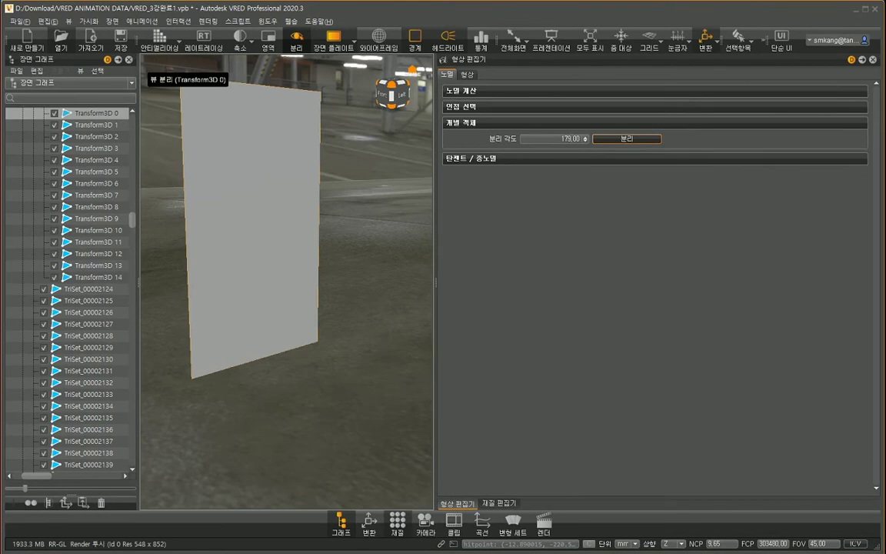
left_click_drag(269, 217, 311, 253)
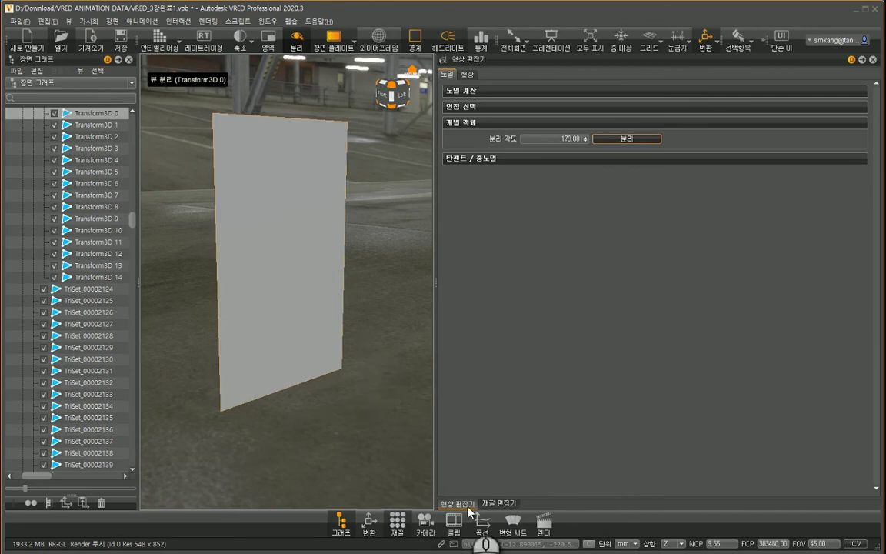
- Create a new foam (폼) material in the material editor and apply it to the isolated plate
left_click(396, 526)
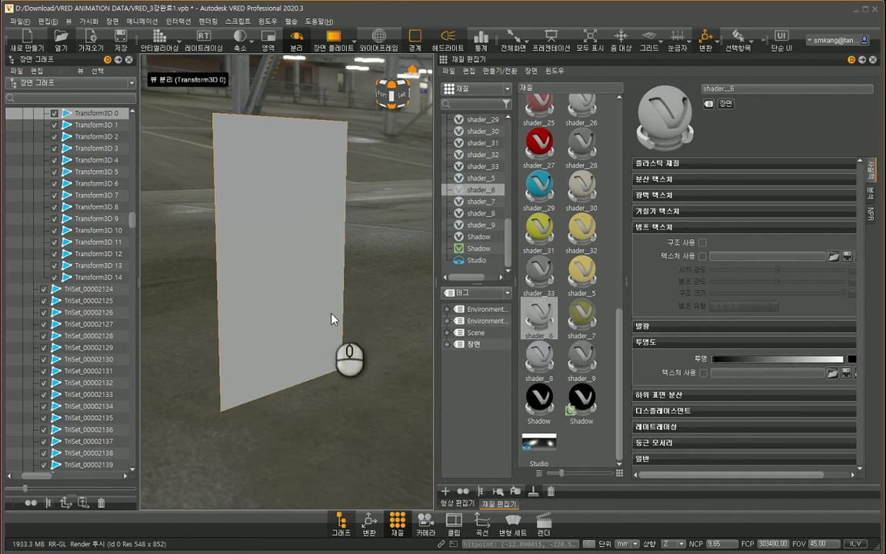
left_click(492, 71)
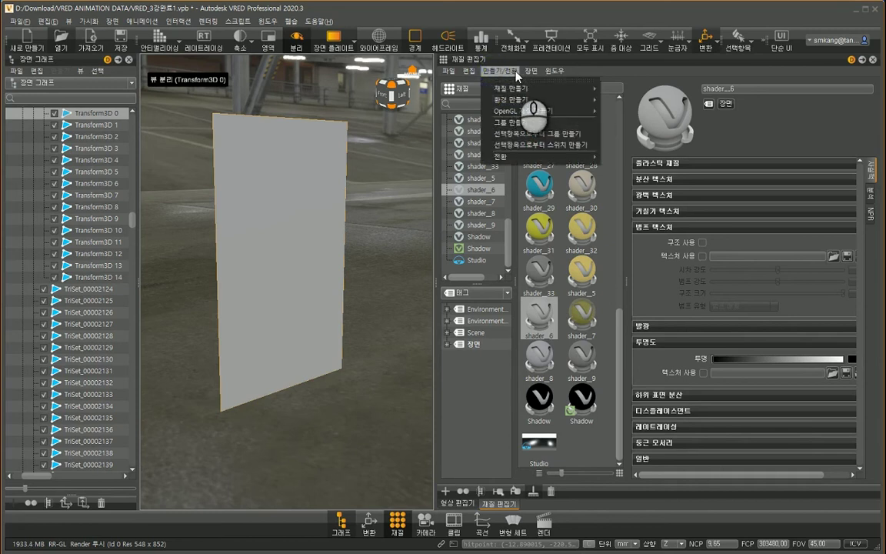
mouse_move(518, 90)
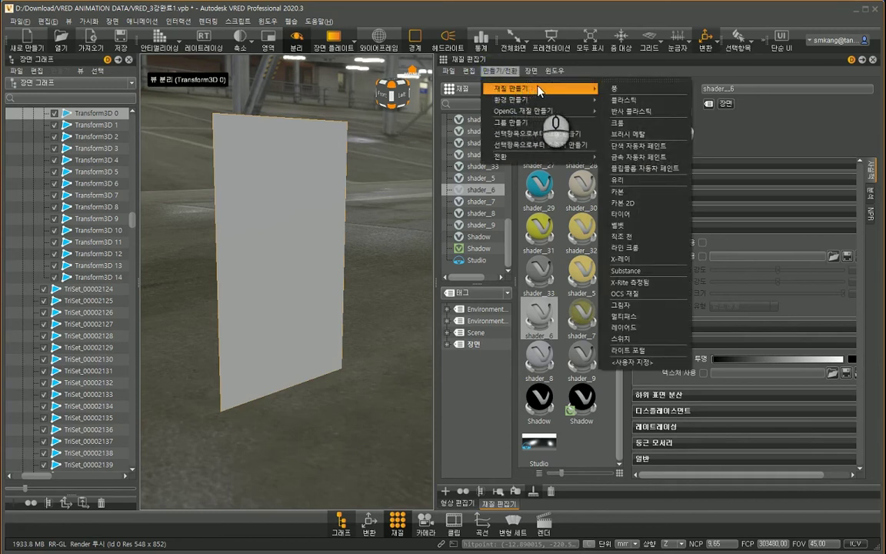
left_click(622, 91)
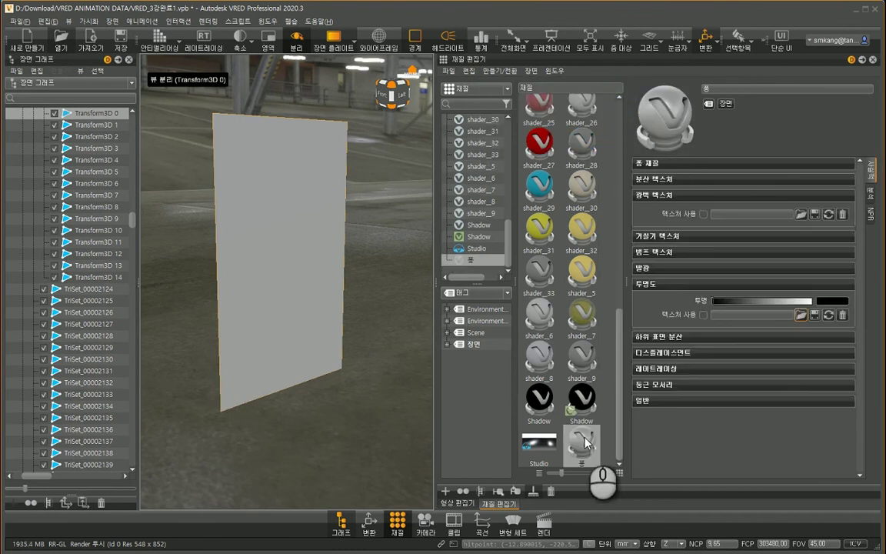
left_click_drag(591, 444, 303, 201)
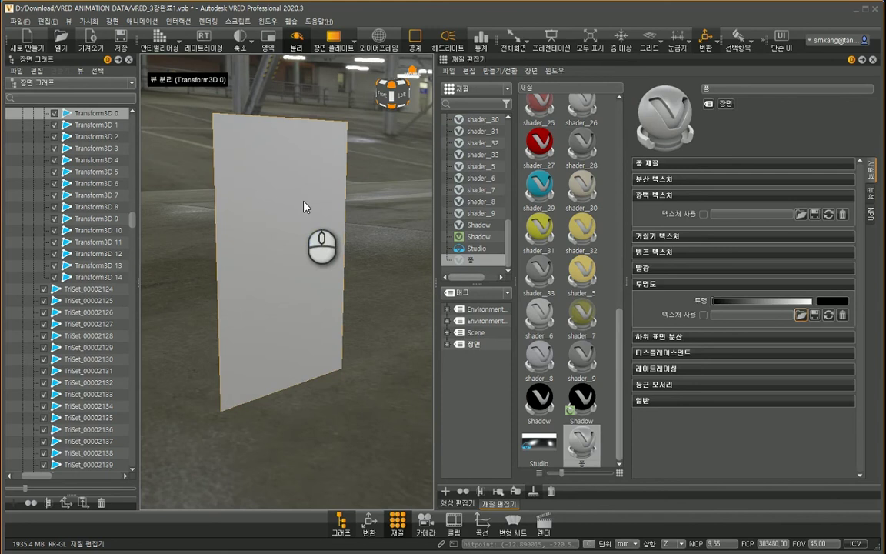
right_click(599, 432)
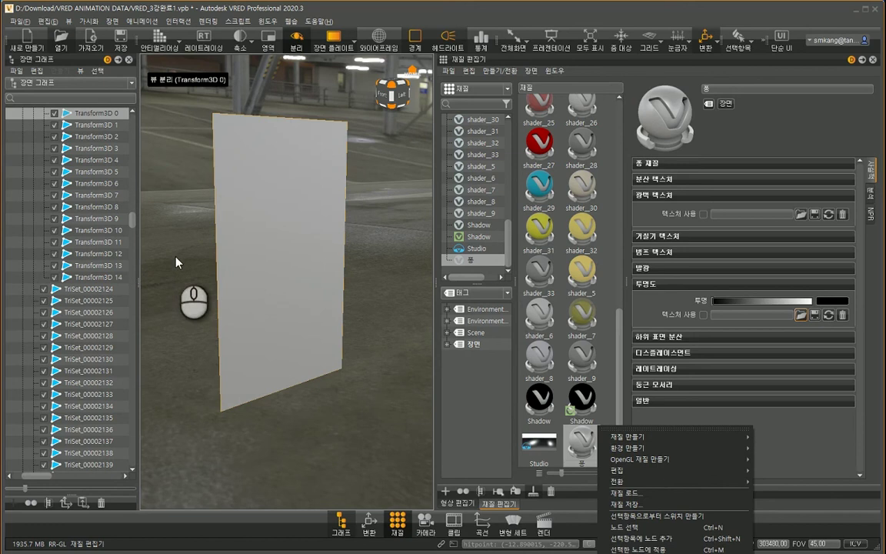
left_click(771, 423)
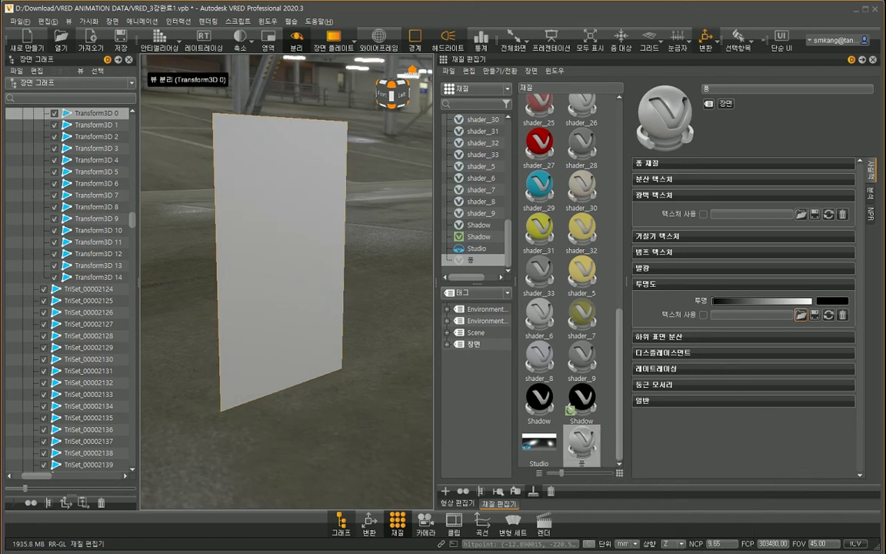
- Apply the desktop image Chain-link.cutout.jpg to the plate's foam material as its Diffuse texture
key("super+e")
left_click(739, 204)
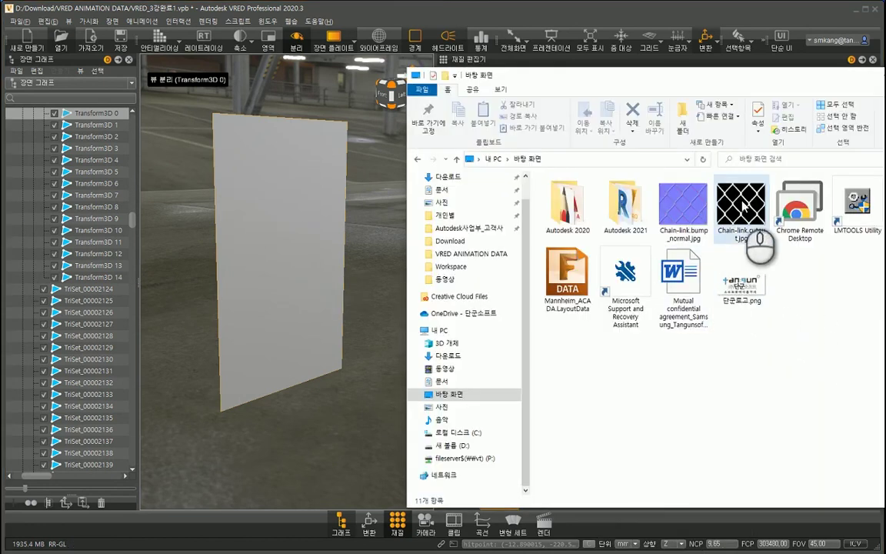
left_click_drag(742, 204, 397, 193)
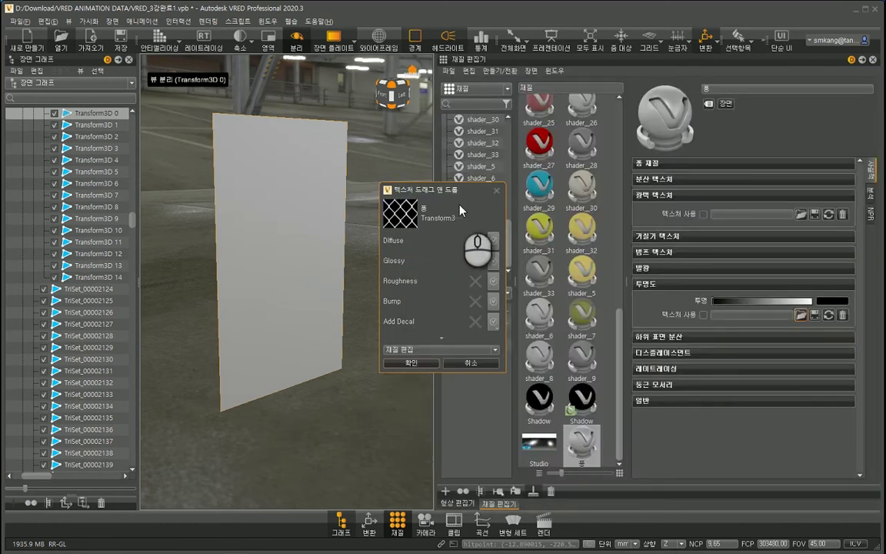
left_click(494, 241)
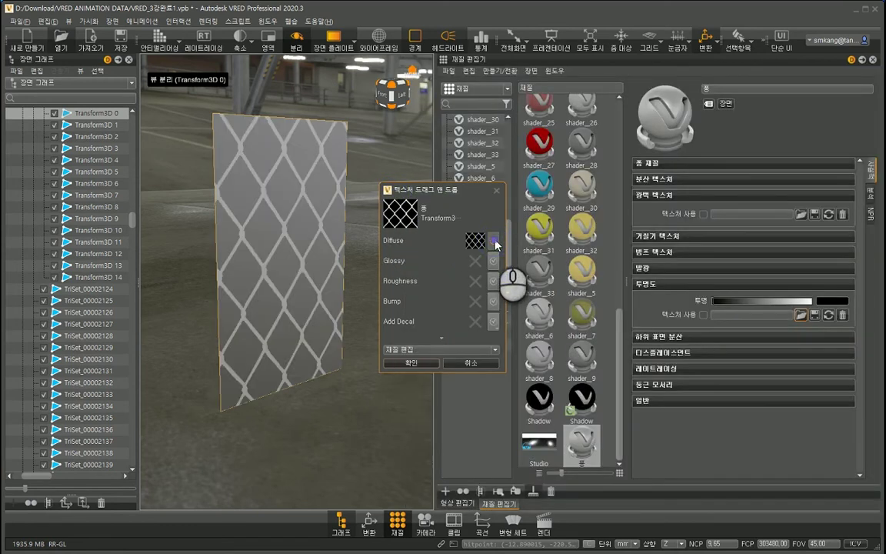
left_click(410, 362)
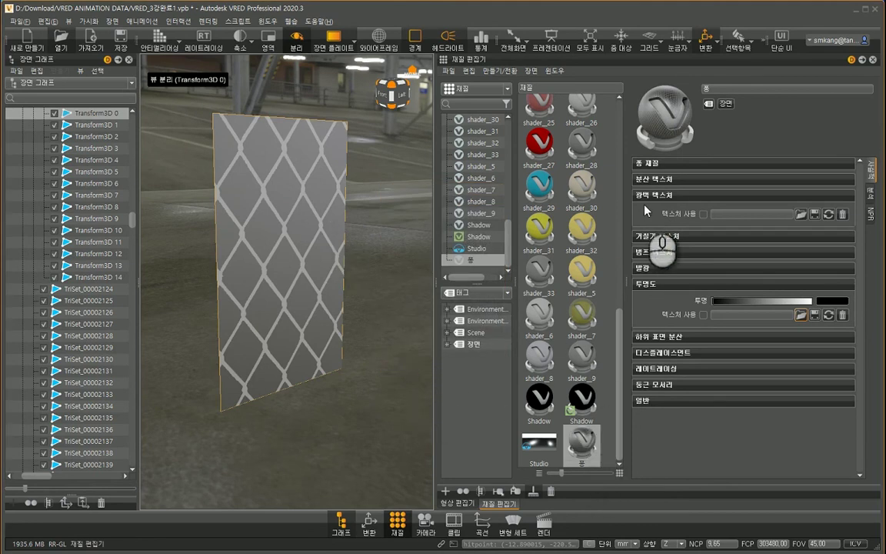
- Switch the foam material's diffuse texture to planar (평면형) mapping and align the projection to the plate's surface
left_click(648, 180)
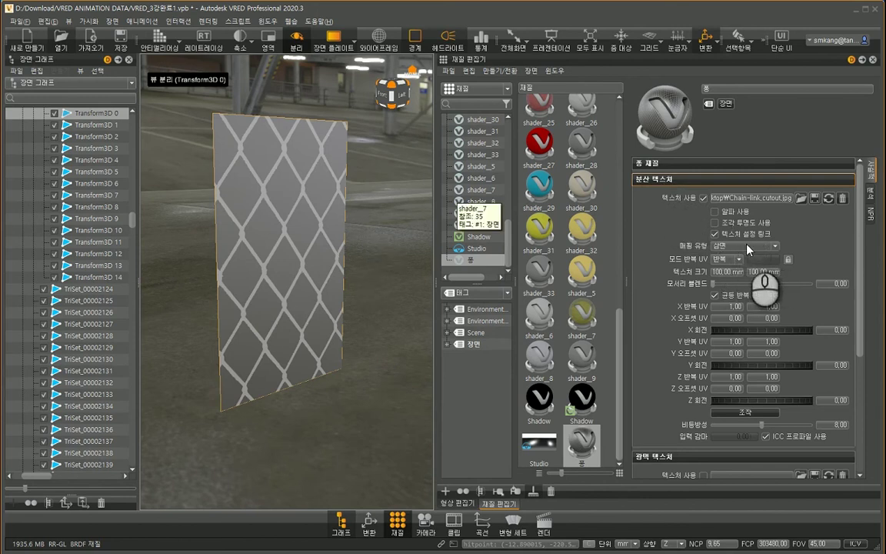
left_click(775, 246)
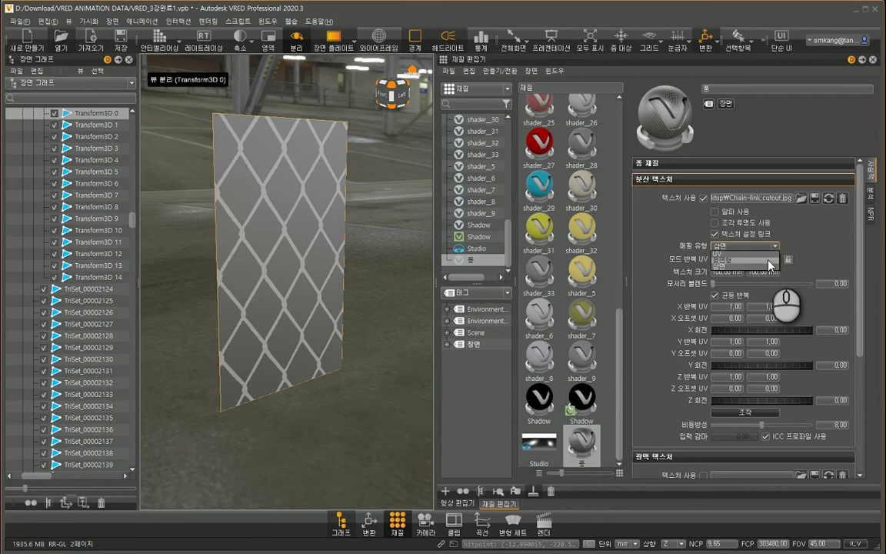
left_click(769, 264)
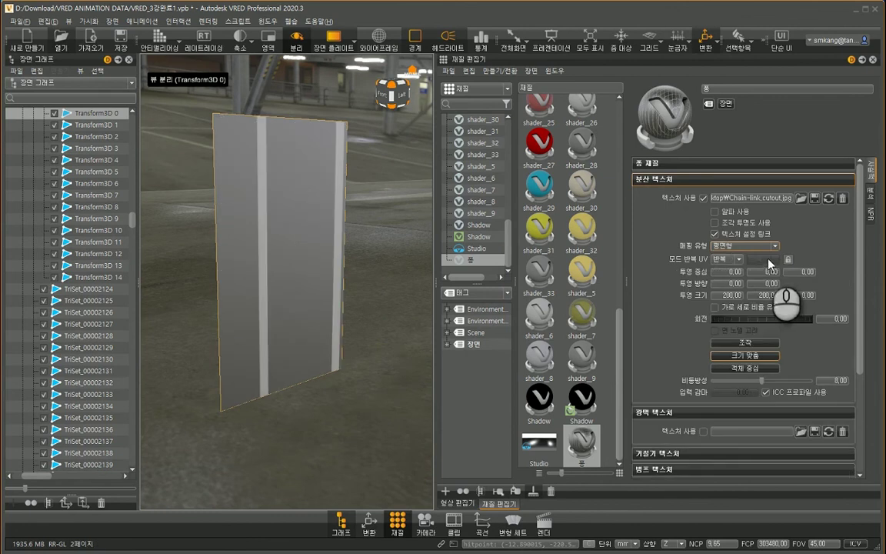
left_click(293, 249)
left_click(293, 251)
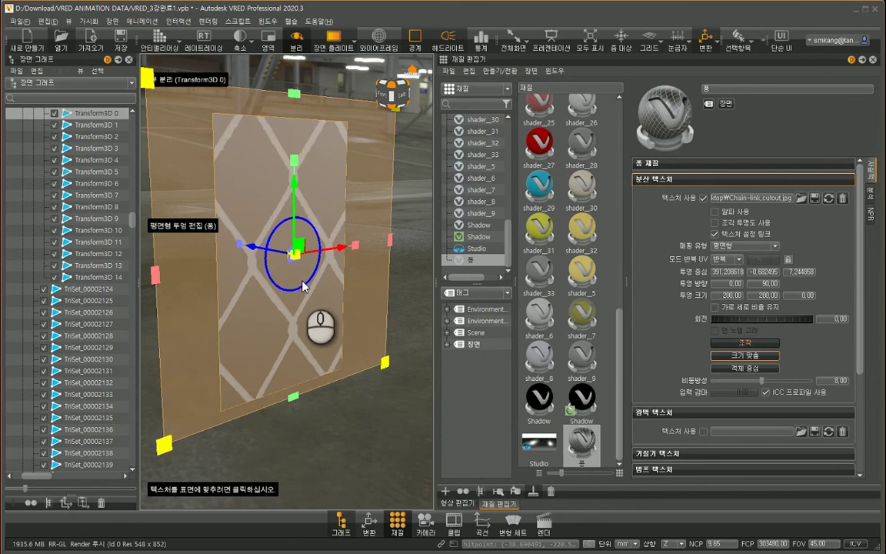
mouse_move(302, 281)
left_mouse_down("alt")
mouse_move(329, 292)
mouse_move(316, 291)
left_mouse_up("alt")
middle_click_drag(316, 298, 405, 313, "alt")
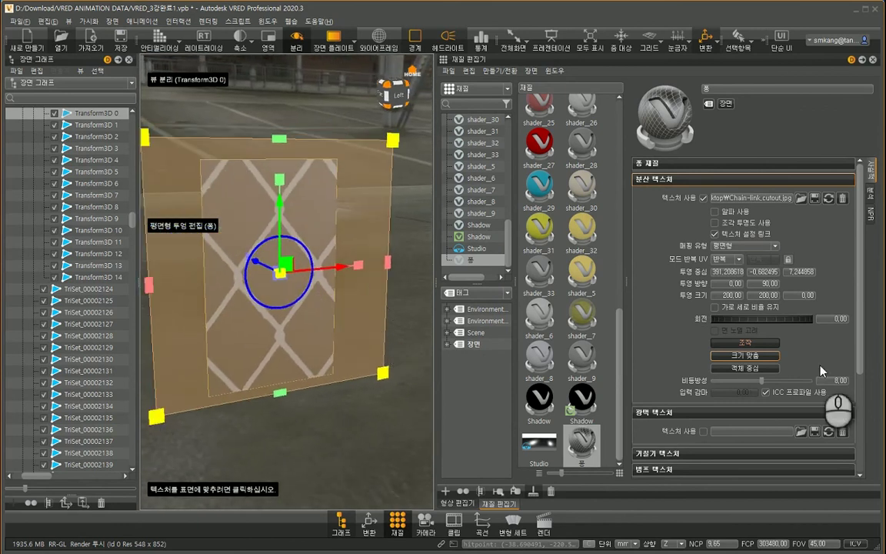
- Fit the planar projection to the plate, and shrink it to about 51.4 by 50.5 for a denser chain-link pattern
left_click(775, 356)
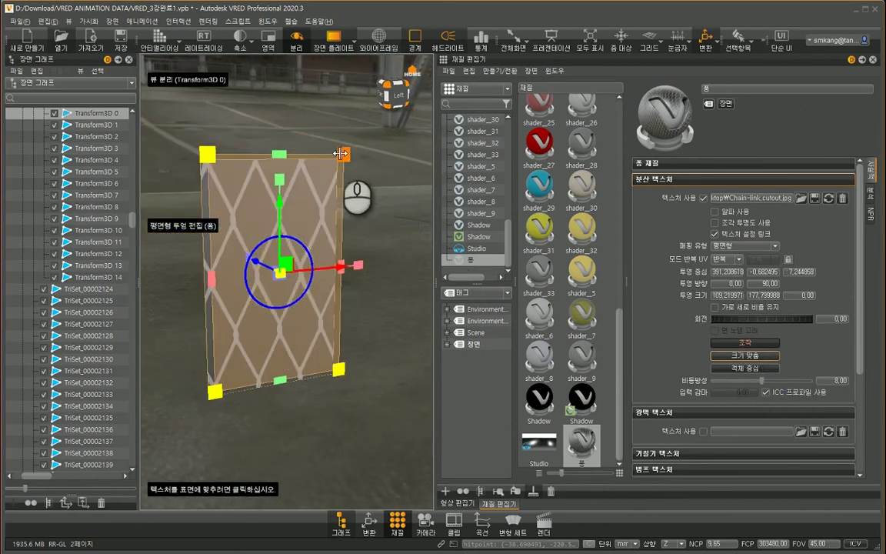
left_click_drag(343, 155, 276, 322)
left_click(275, 327)
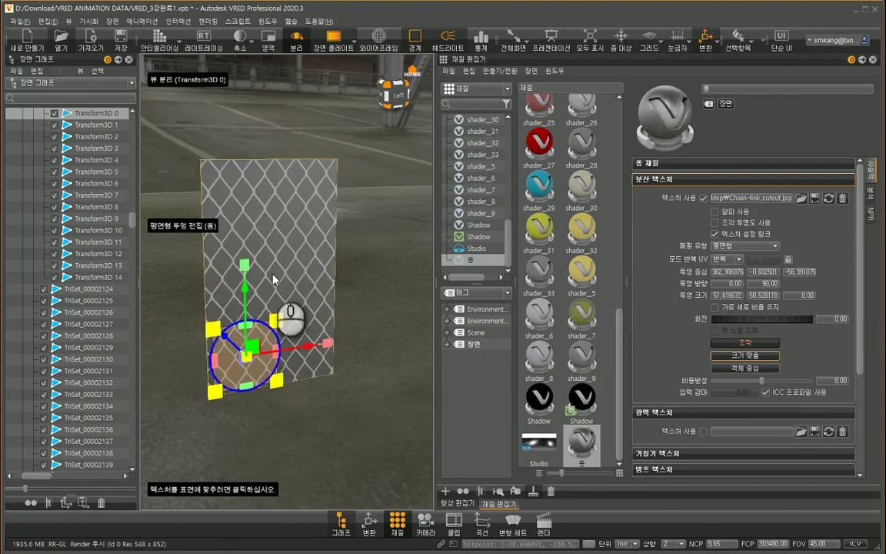
middle_click_drag(314, 270, 278, 281)
left_click_drag(208, 329, 294, 240)
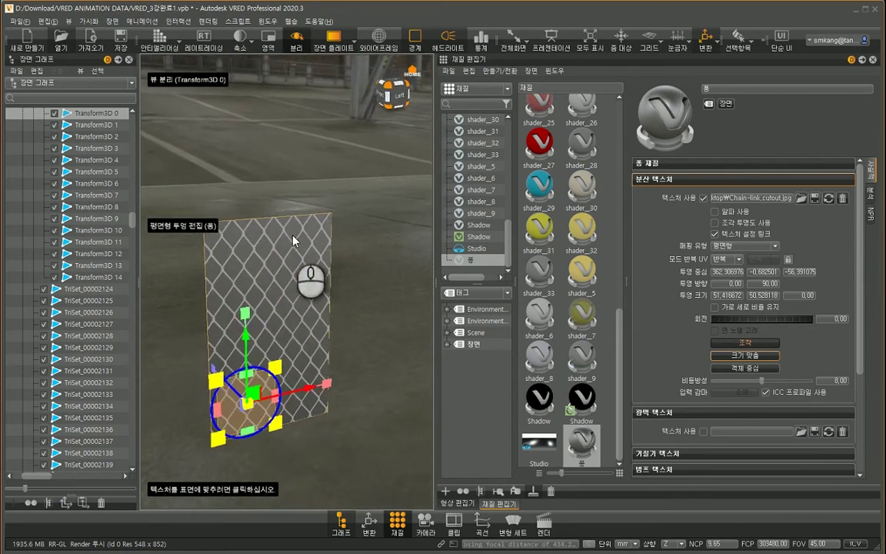
left_click_drag(301, 311, 284, 224)
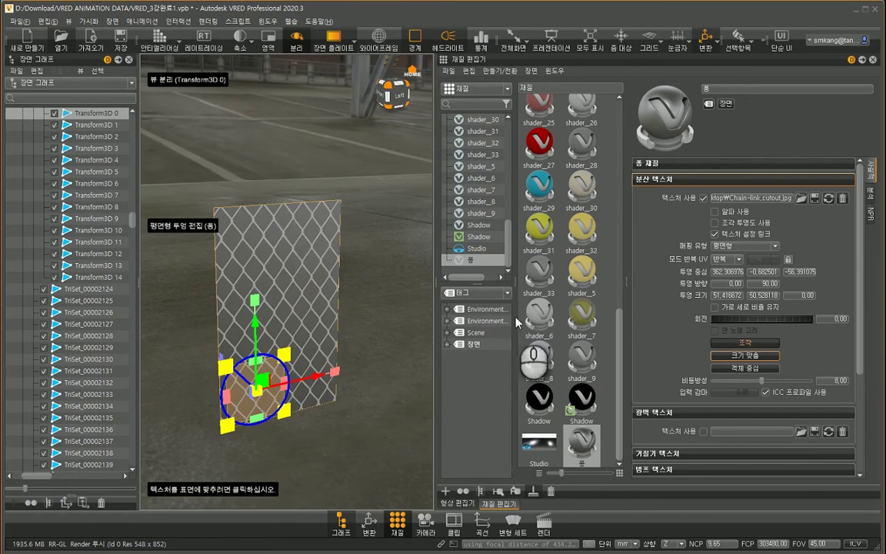
- Load Chain-link.cutout.jpg as the foam material's transparency texture and end the plate's isolated view
left_click(652, 179)
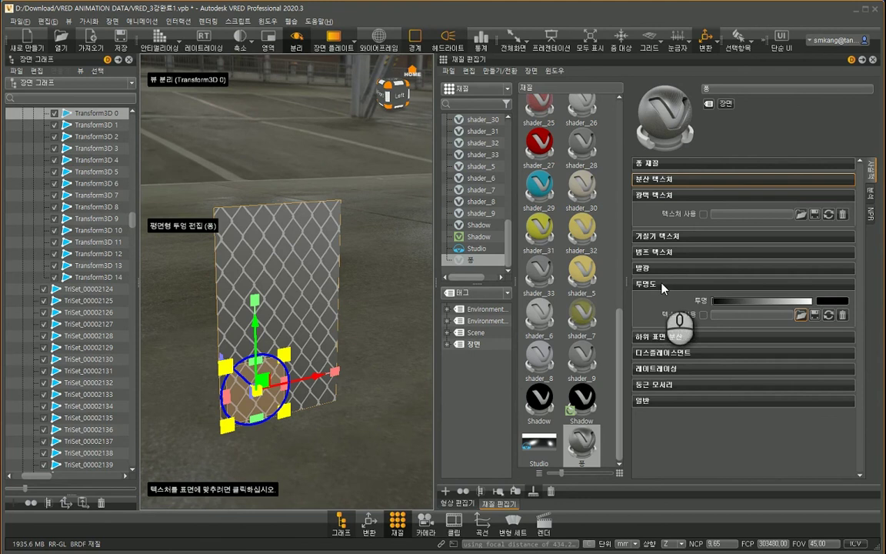
left_click(704, 316)
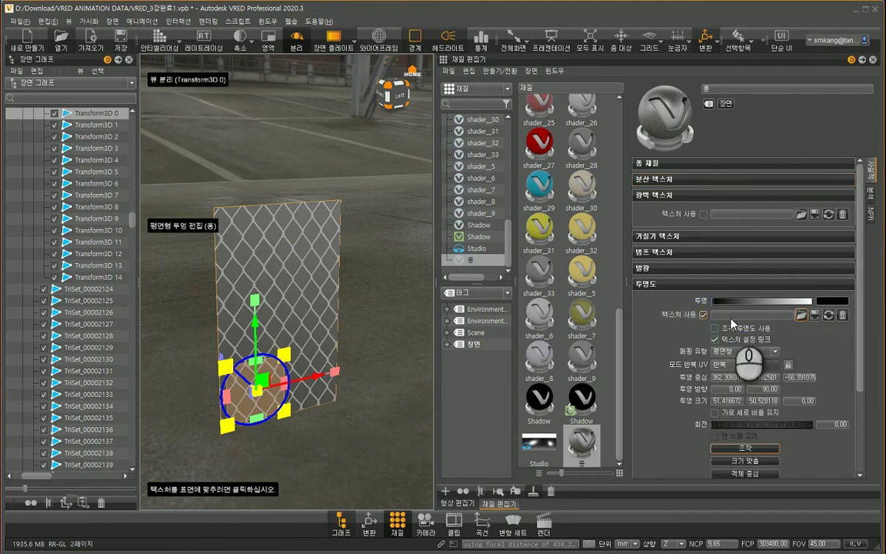
left_click(800, 314)
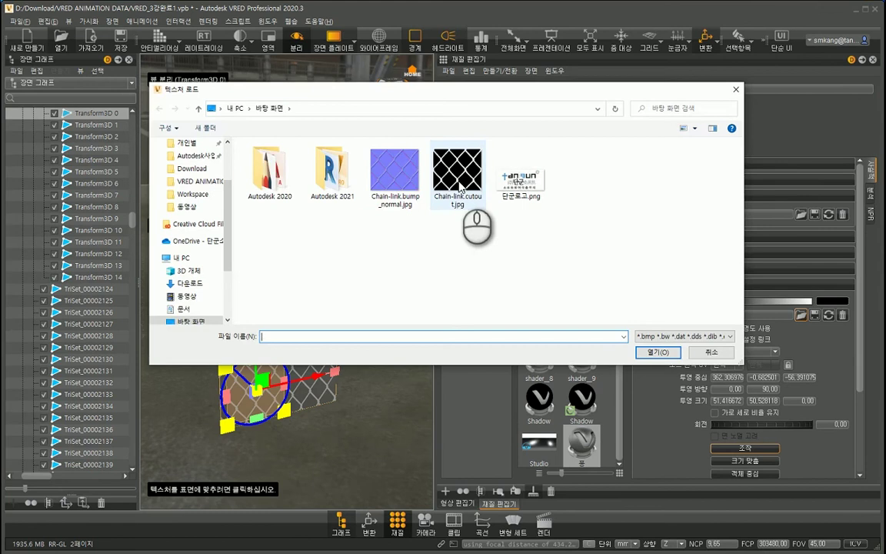
left_click(457, 177)
double_click(459, 185)
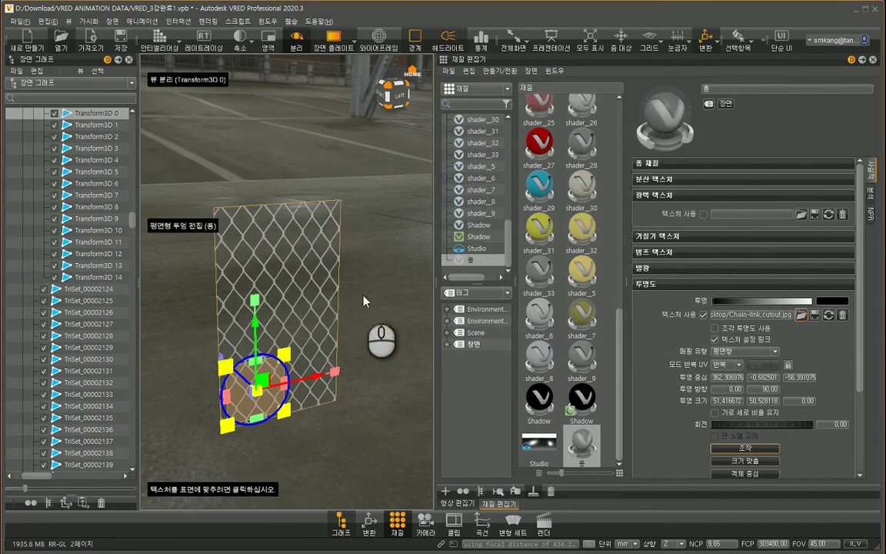
left_click_drag(370, 300, 309, 298)
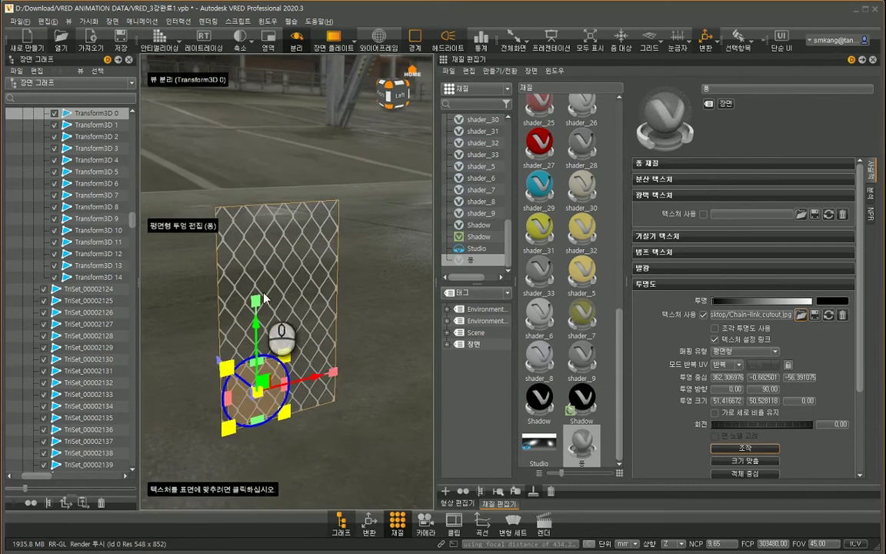
left_click_drag(361, 287, 324, 259)
key("Escape")
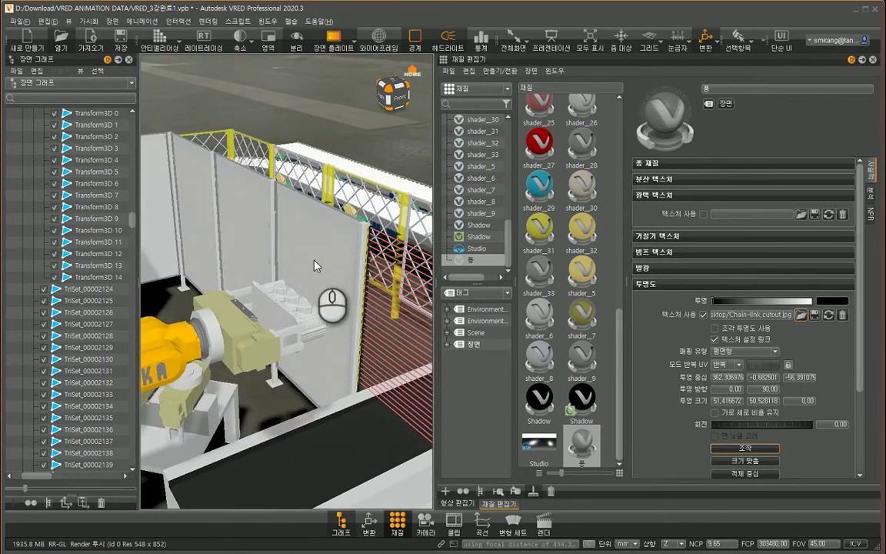
- Apply the foam material to Transform3D 1, the opposite face of the same fence panel plate
left_click(318, 260, "ctrl+shift")
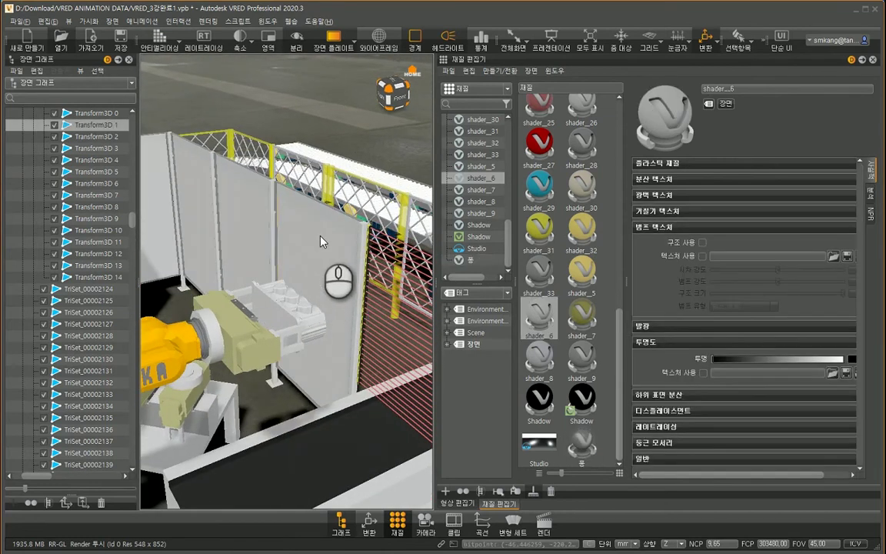
left_click_drag(344, 287, 273, 262)
mouse_move(336, 257)
right_mouse_down()
mouse_move(338, 203)
mouse_move(336, 246)
right_mouse_up()
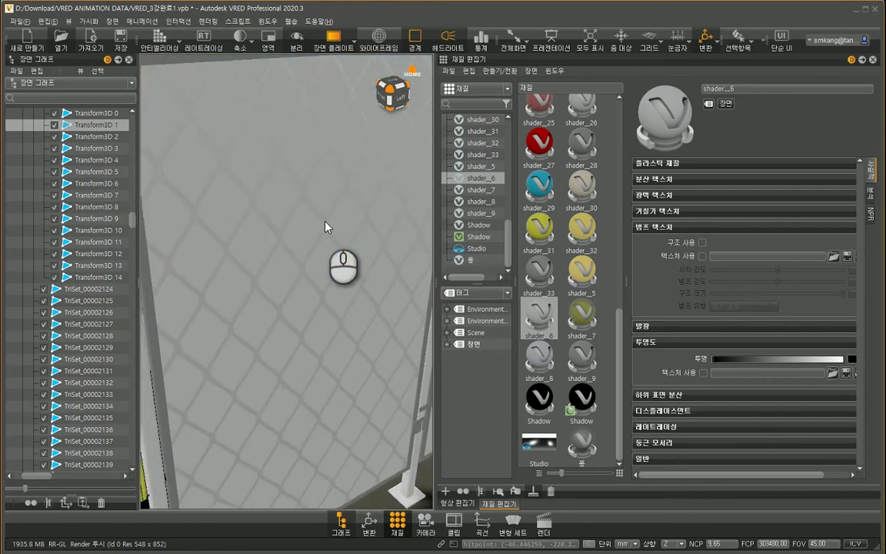
scroll(325, 224, "down", 3)
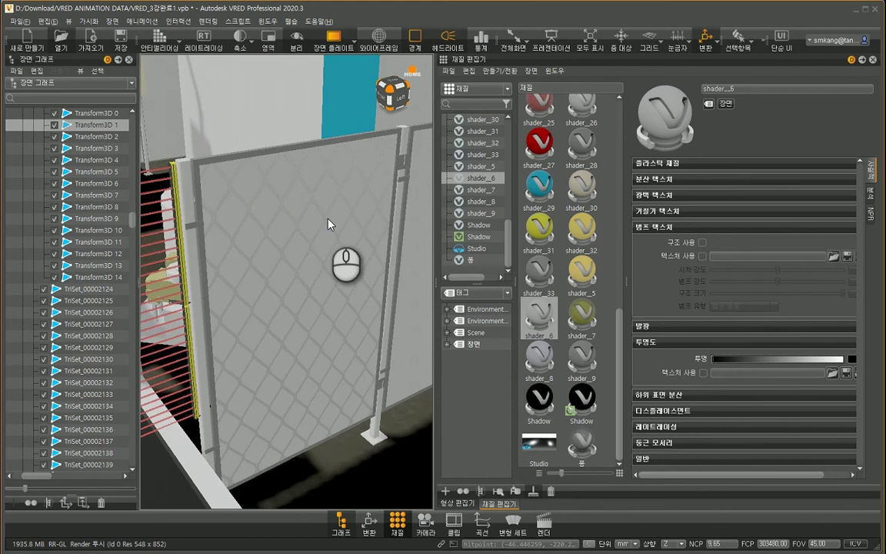
scroll(326, 221, "down", 2)
scroll(323, 223, "up", 2)
left_click(321, 224)
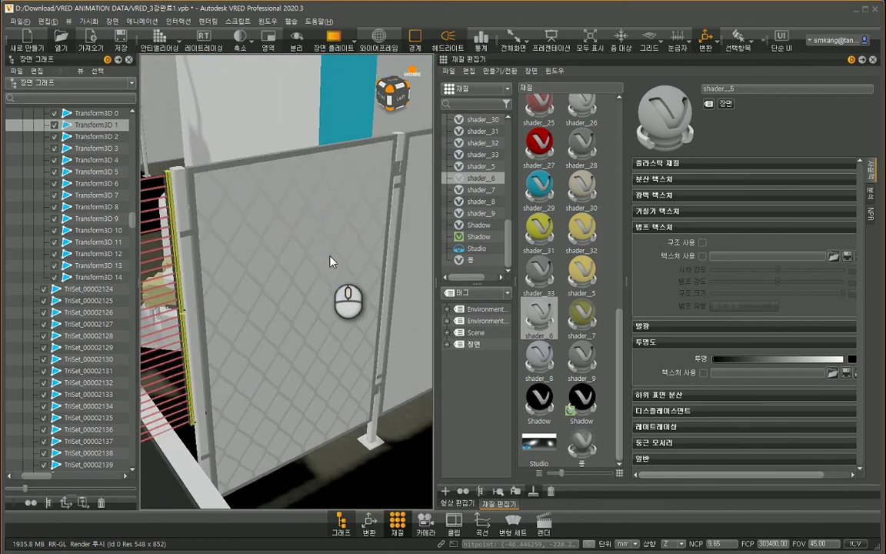
scroll(325, 255, "down", 2)
scroll(321, 261, "up", 4)
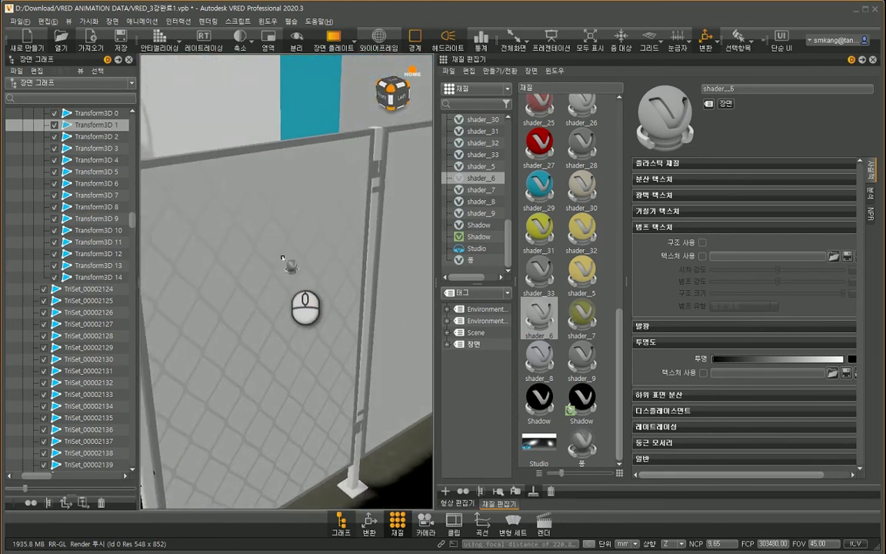
left_click_drag(268, 268, 266, 315)
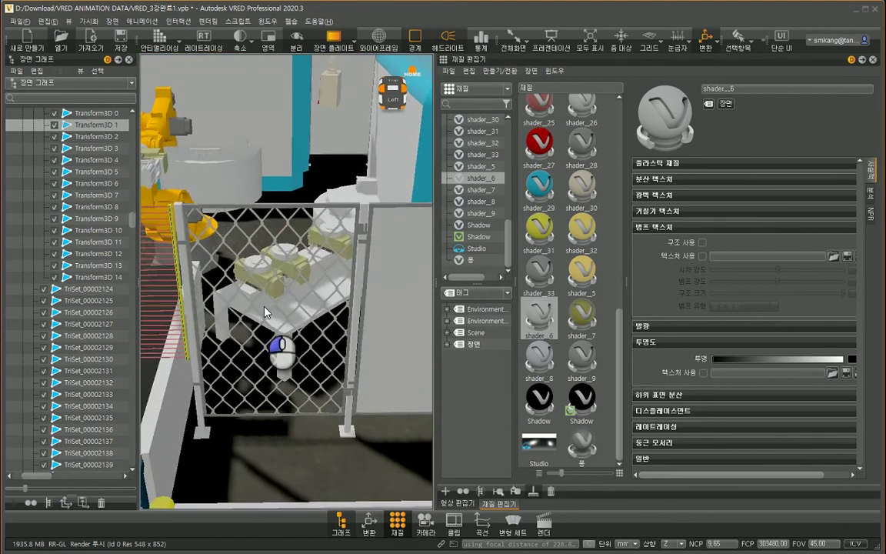
right_click_drag(266, 315, 308, 192)
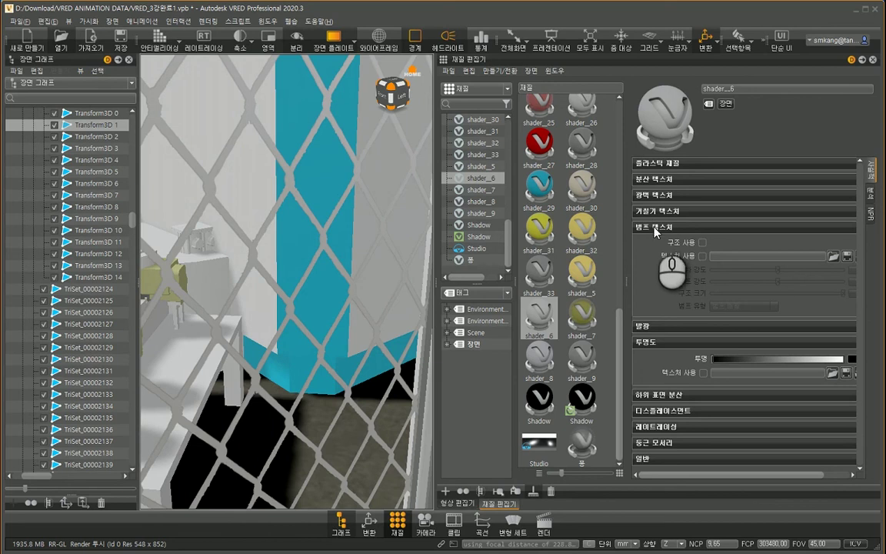
- Load the desktop image Chain-link.bump_normal.jpg as the bump texture of the shader__6 material
left_click(702, 256)
left_click(829, 257)
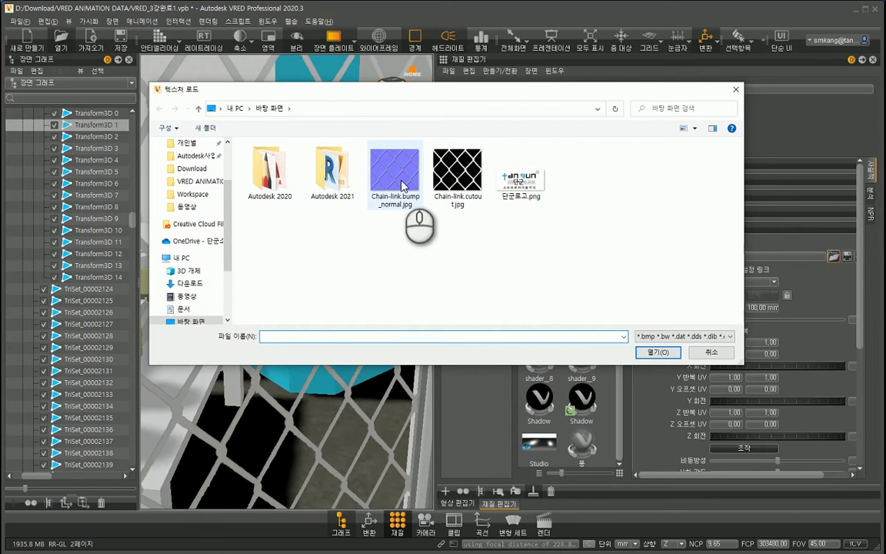
double_click(402, 185)
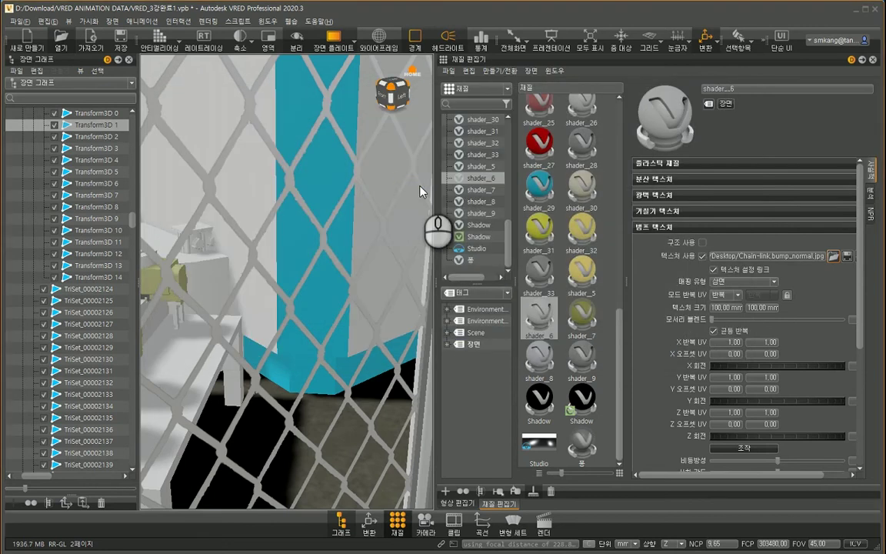
left_click_drag(223, 237, 362, 276)
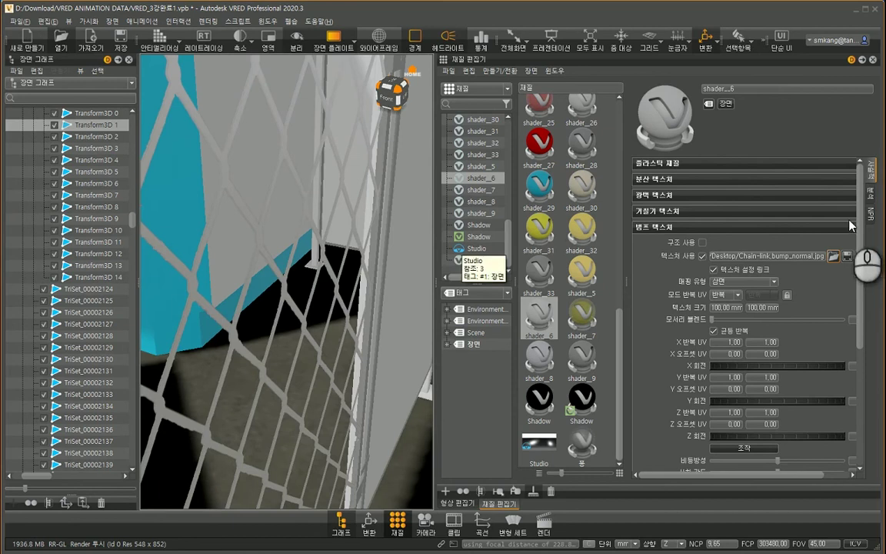
scroll(860, 239, "down", 2)
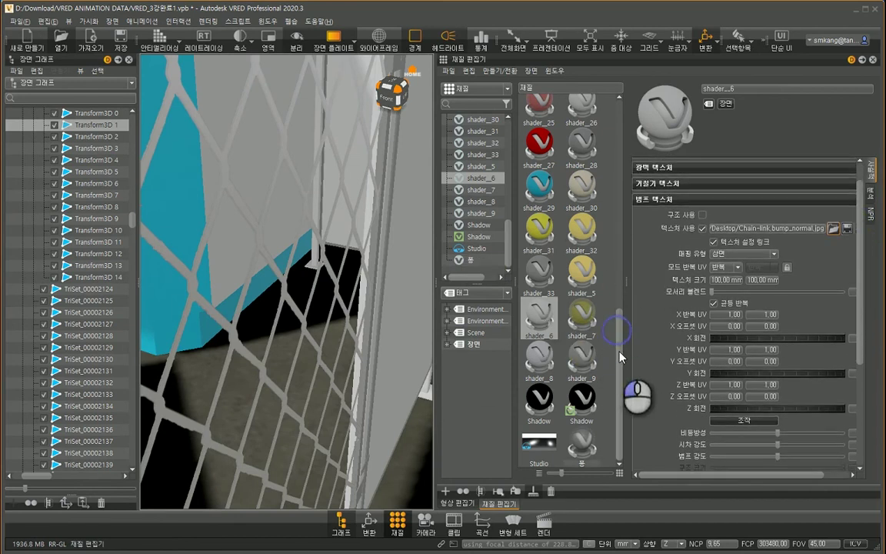
- Select the foam (폼) material and load Chain-link.bump_normal.jpg as its bump texture
left_click(597, 436)
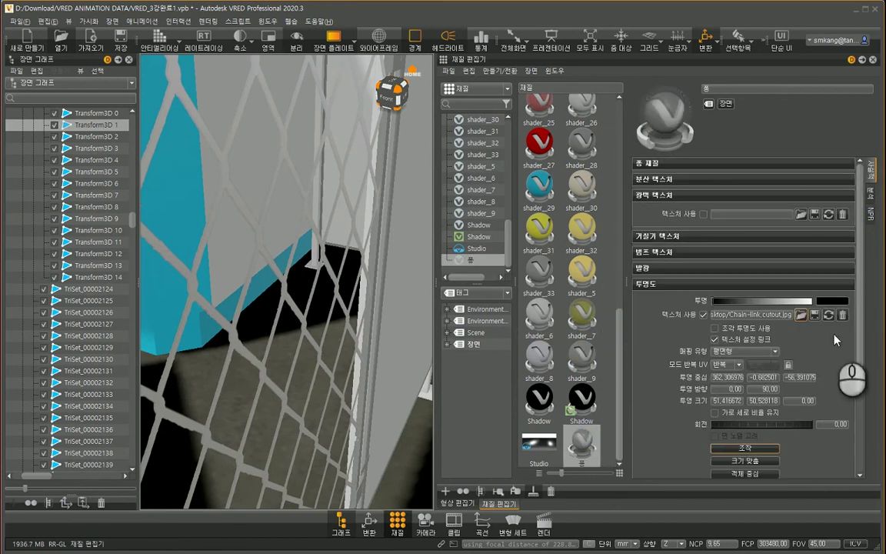
scroll(860, 302, "down", 1)
left_click(653, 241)
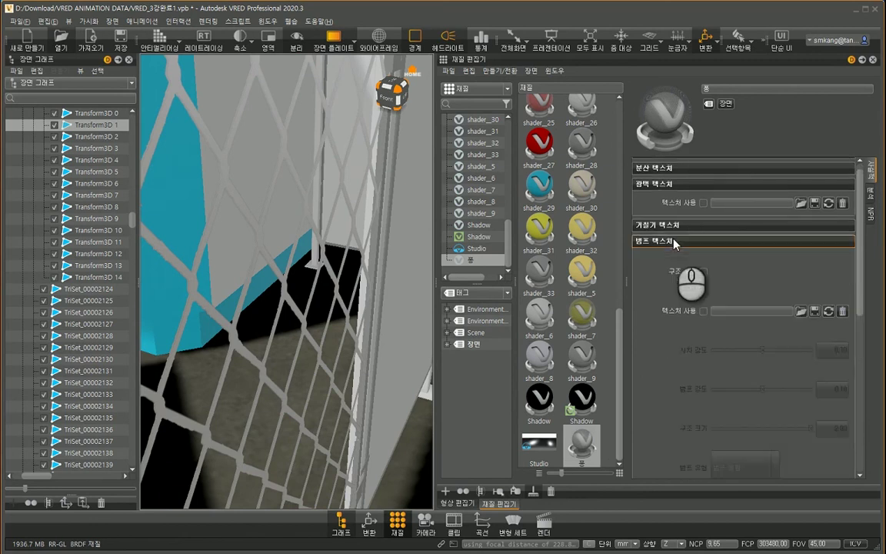
left_click(698, 273)
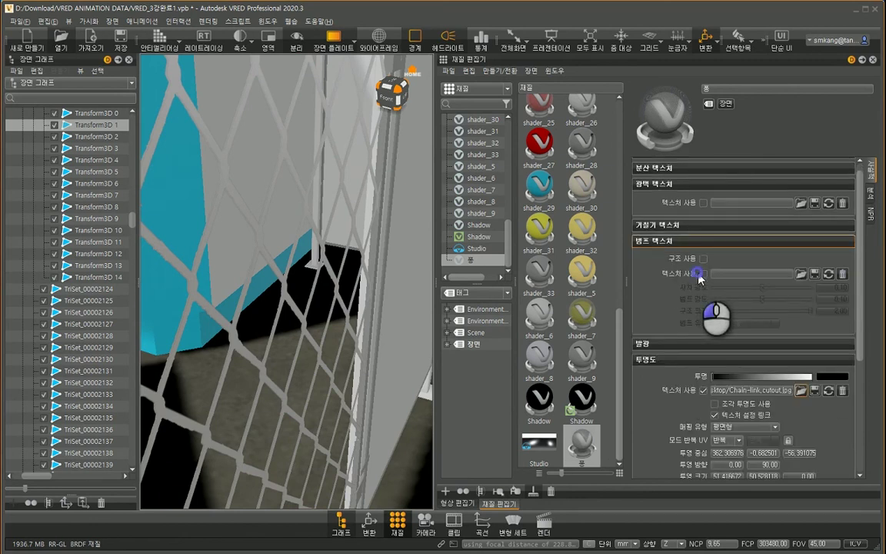
left_click(800, 274)
left_click(406, 179)
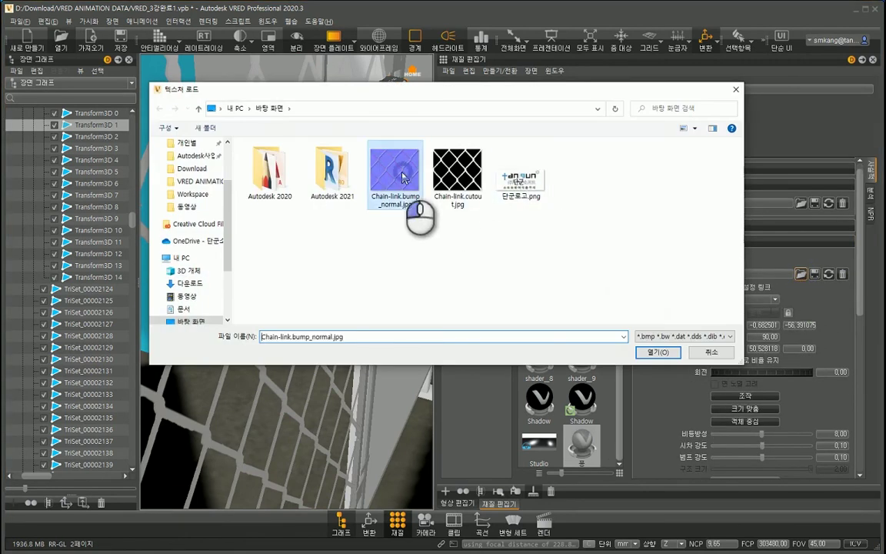
double_click(397, 181)
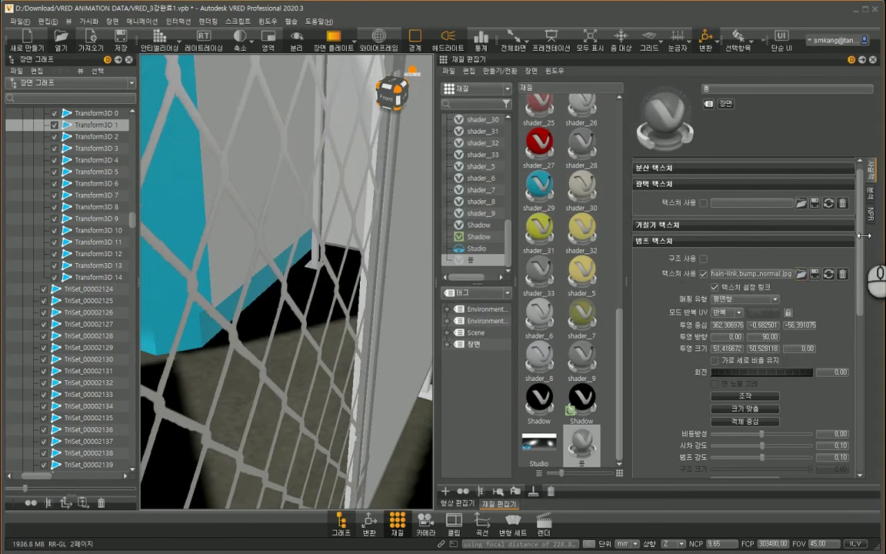
- Raise the foam material's parallax intensity (시차 강도) to about 8.8 and its bump intensity (범프 강도) to 4.13
left_click_drag(859, 235, 860, 260)
left_click_drag(321, 282, 273, 246)
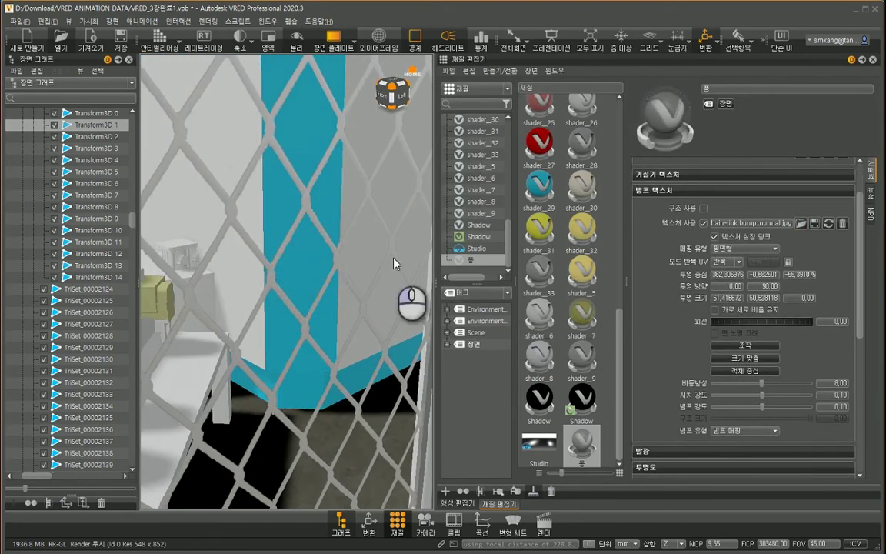
left_click_drag(761, 406, 804, 395)
left_click_drag(365, 315, 308, 315)
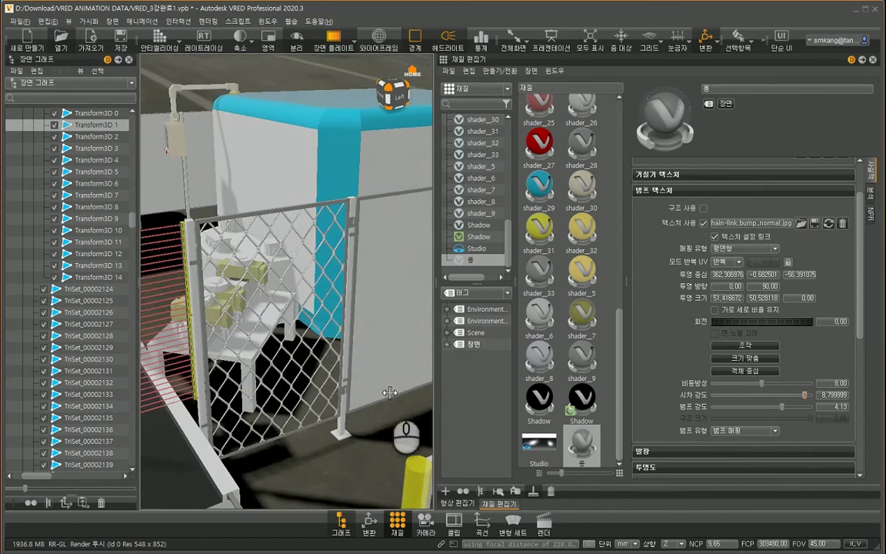
- Apply the foam material to the plate of the fence panel next to the chain-link one
left_click_drag(351, 353, 361, 326)
middle_click_drag(354, 326, 367, 334)
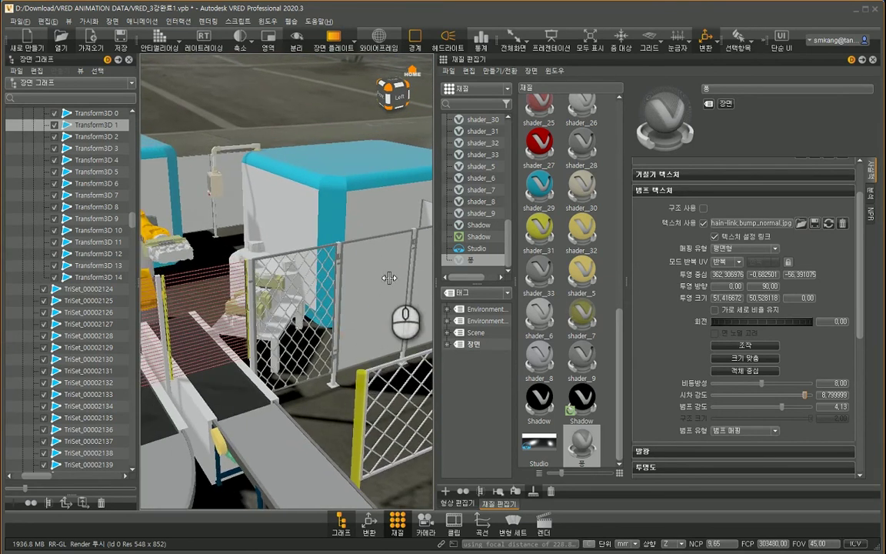
left_click_drag(338, 285, 340, 312)
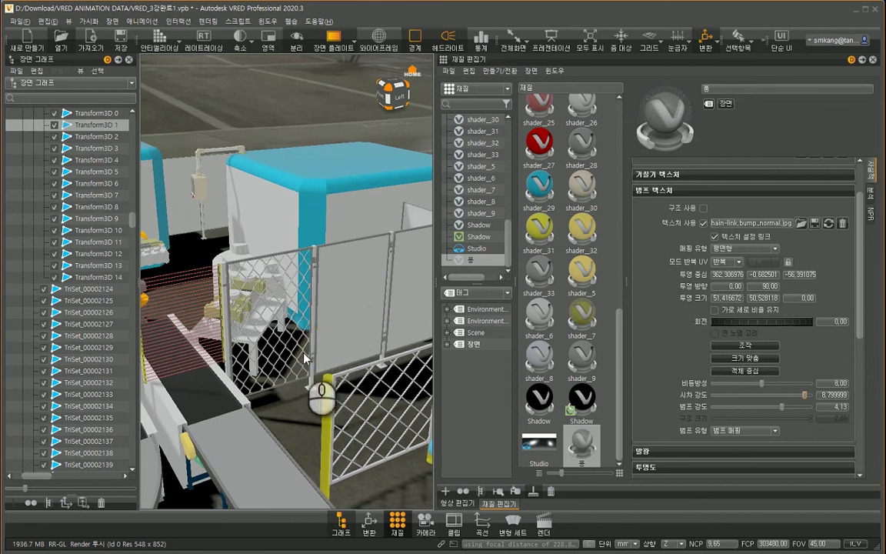
left_click_drag(310, 355, 335, 347)
right_click(359, 334, "ctrl+shift")
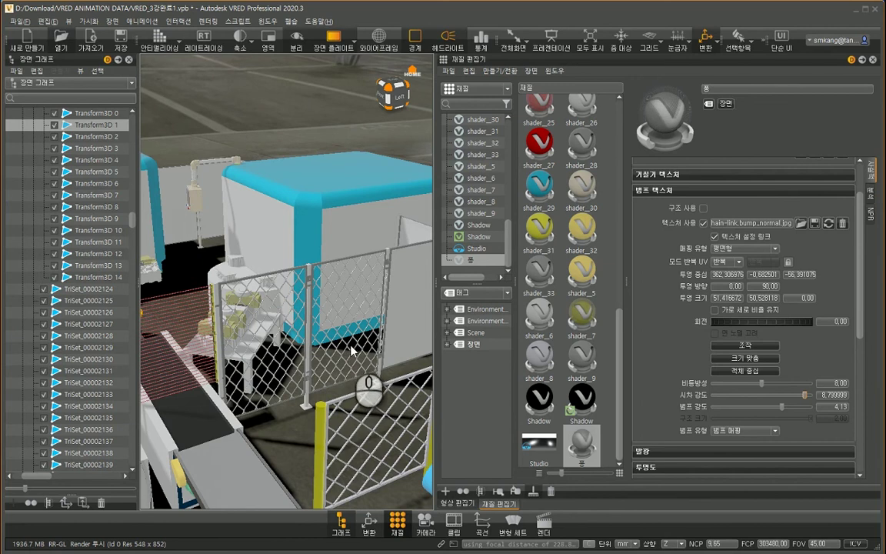
- Examine the chain-link fence panels up close and within the whole production cell from several viewpoints
right_click_drag(343, 266, 338, 373)
left_click_drag(342, 369, 348, 396)
right_click_drag(350, 398, 350, 376)
middle_click_drag(351, 376, 329, 343)
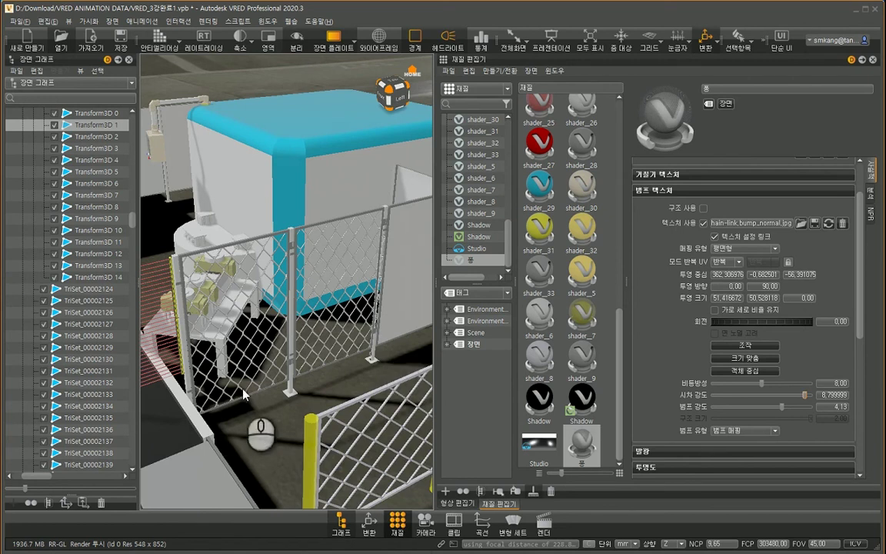
left_click_drag(254, 368, 281, 313)
middle_click_drag(282, 310, 340, 320)
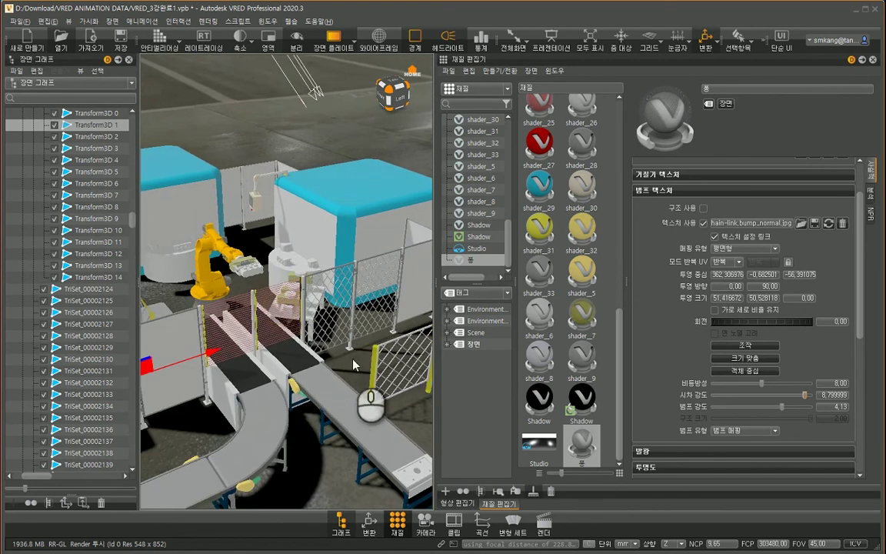
left_click_drag(361, 363, 322, 313)
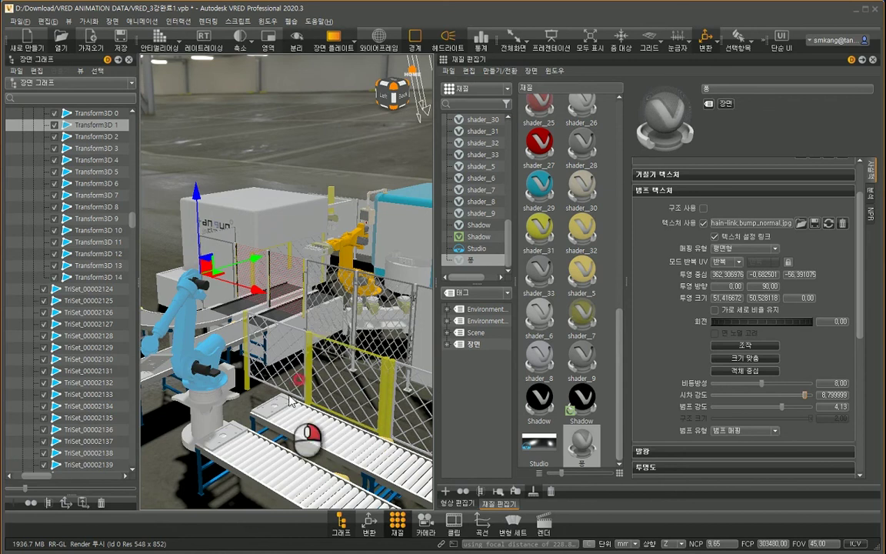
left_click_drag(289, 400, 234, 373)
left_click_drag(215, 339, 310, 348)
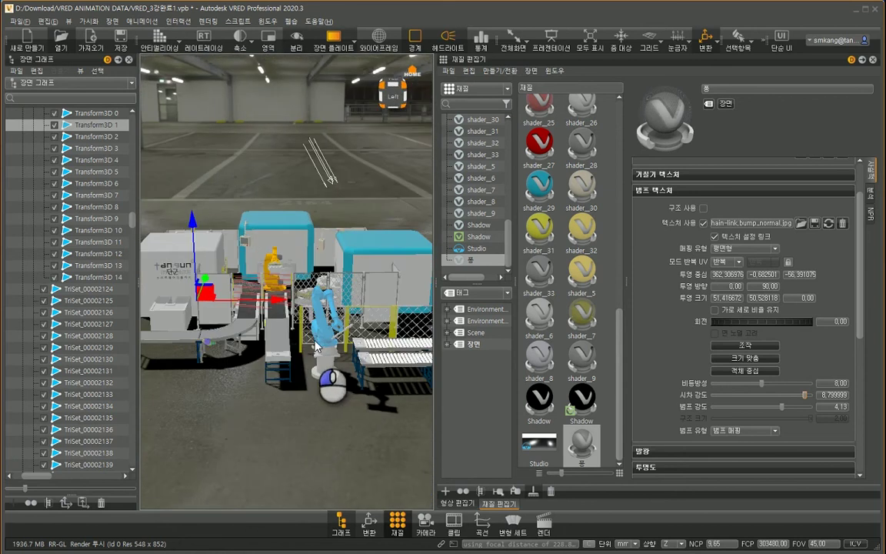